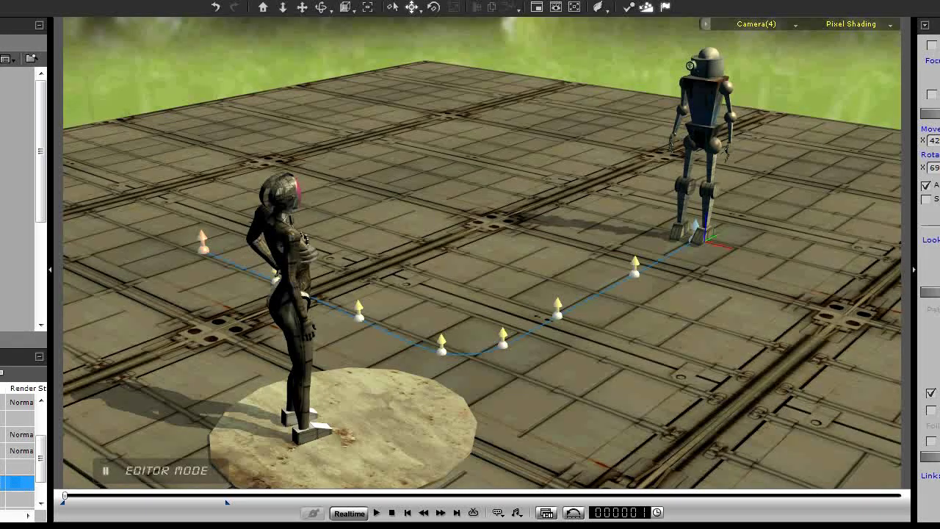
# Preview the finished animation of the robot moving along the path and pause it at the path's end
pyautogui.click(377, 513)
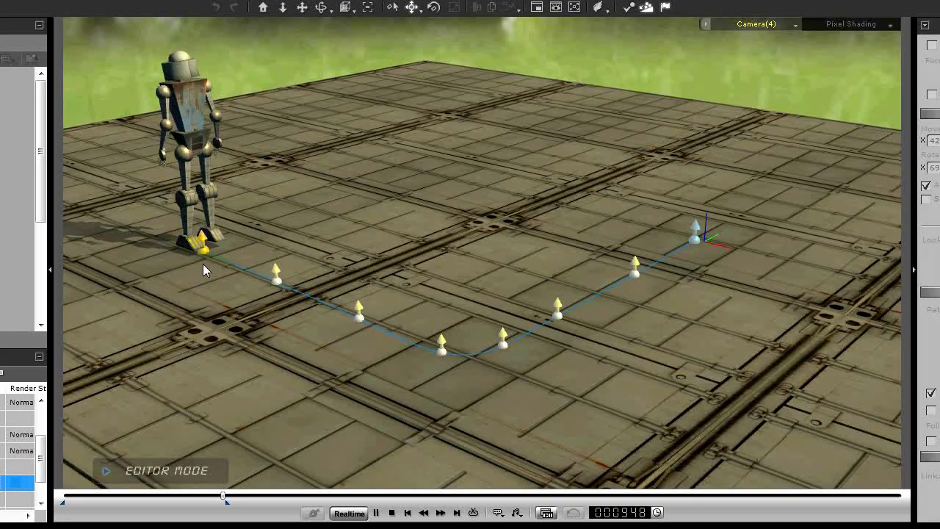
pyautogui.click(374, 512)
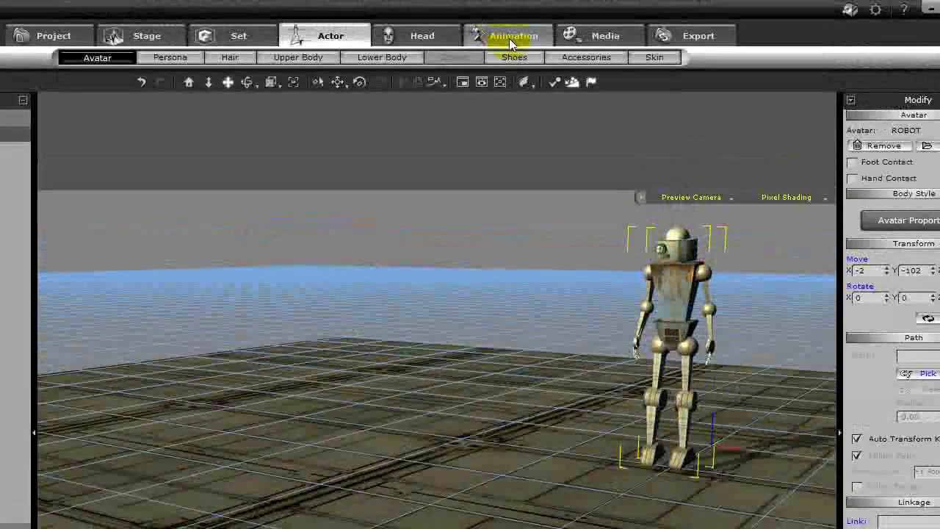
# Create a curved 11-point motion path starting at the robot's feet and bending across the tiled floor
pyautogui.click(509, 38)
pyautogui.click(523, 58)
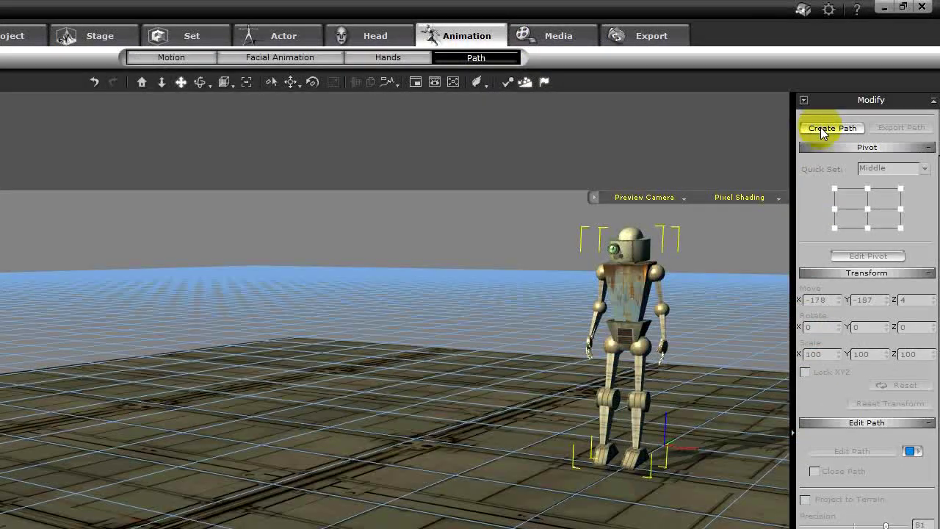
pyautogui.click(823, 131)
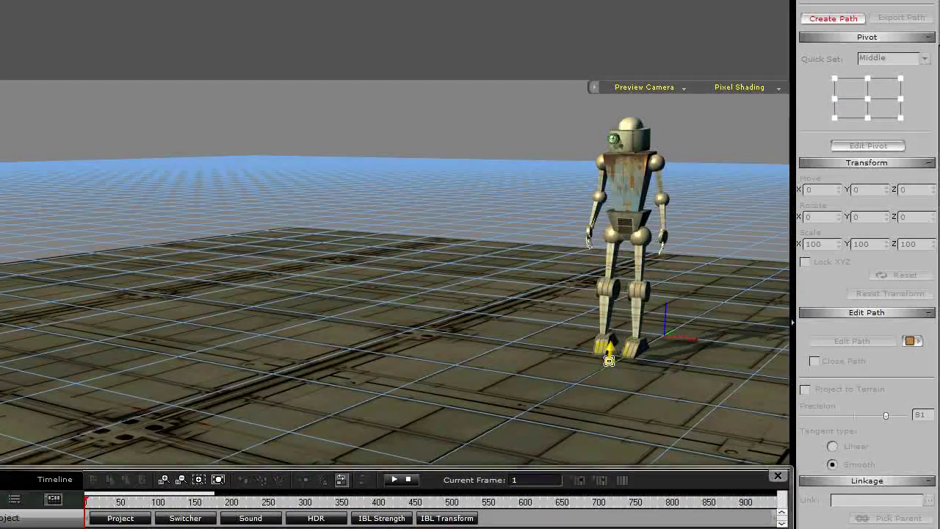
pyautogui.click(514, 419)
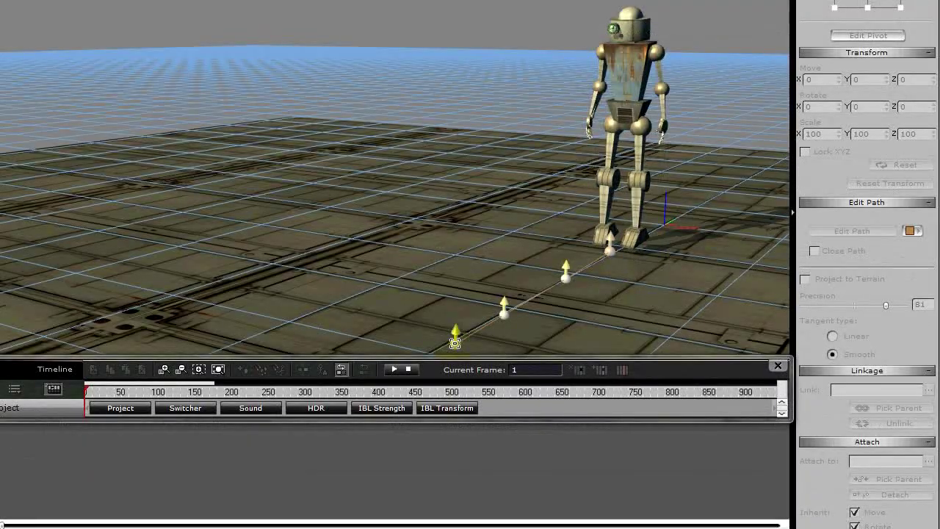
pyautogui.moveTo(454, 343); pyautogui.dragTo(498, 248, button='middle')
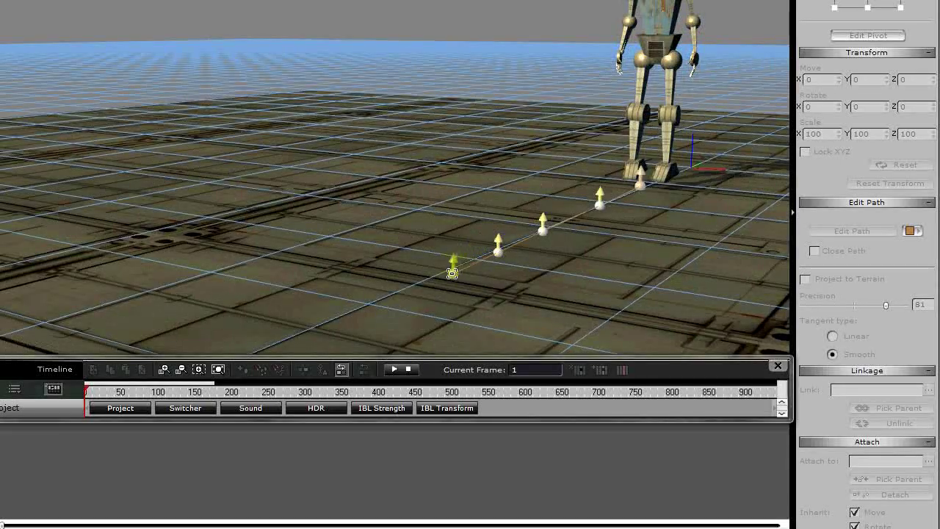
pyautogui.moveTo(448, 274); pyautogui.dragTo(478, 279, button='middle')
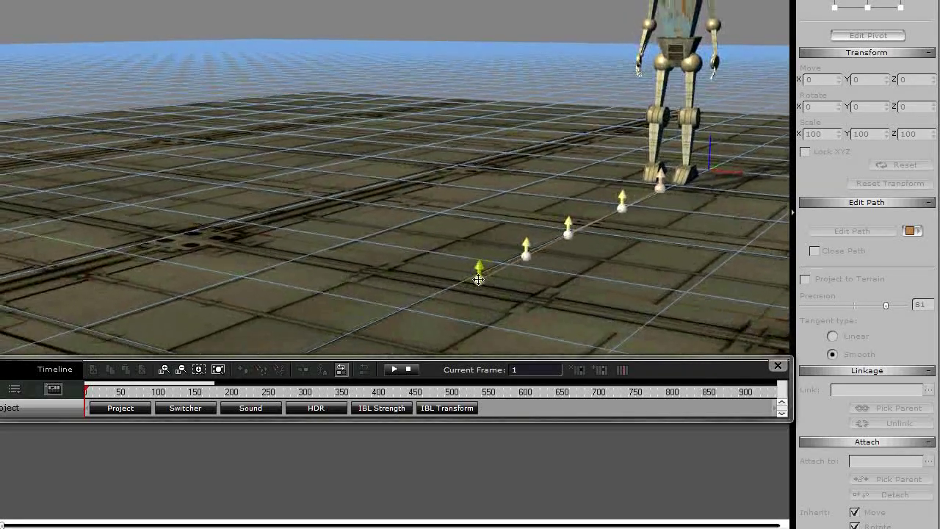
pyautogui.moveTo(478, 279); pyautogui.dragTo(471, 282)
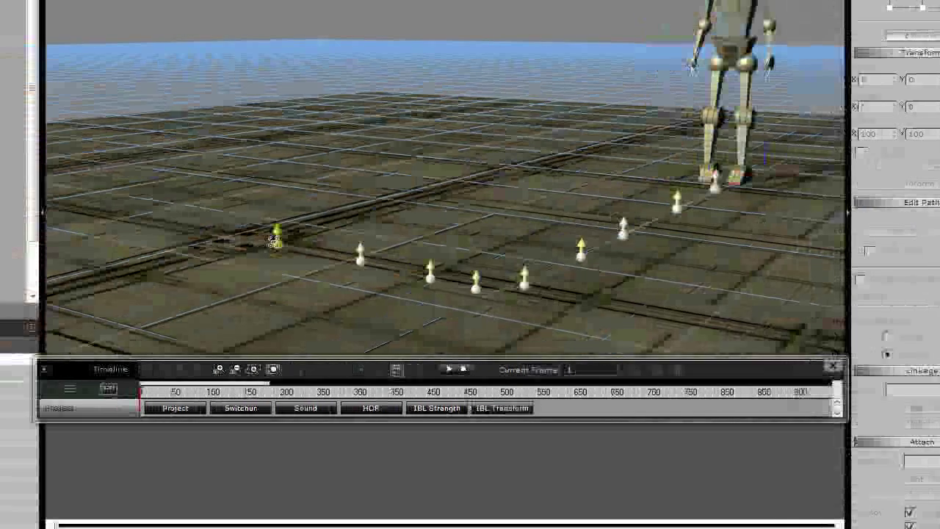
pyautogui.click(205, 239)
pyautogui.click(124, 224)
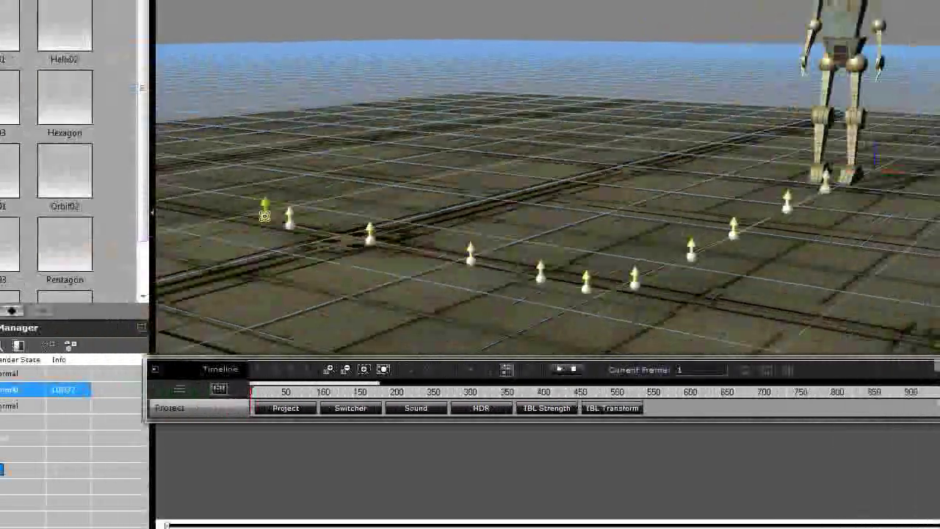
pyautogui.moveTo(265, 216); pyautogui.dragTo(225, 211)
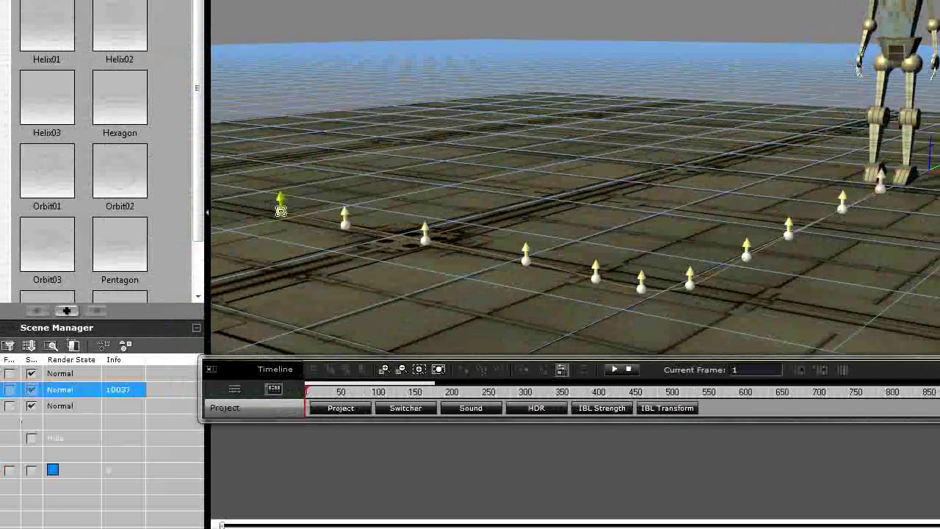
pyautogui.rightClick(276, 210)
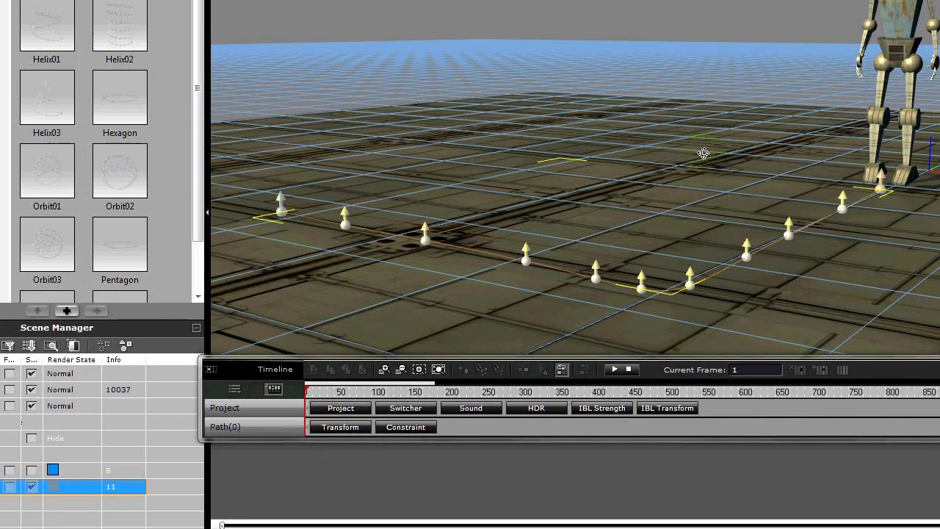
# Attach the robot to the new path at its starting point on frame 1 using Pick Path
pyautogui.moveTo(703, 152); pyautogui.dragTo(691, 182, button='middle')
pyautogui.scroll(-1, 689, 184)
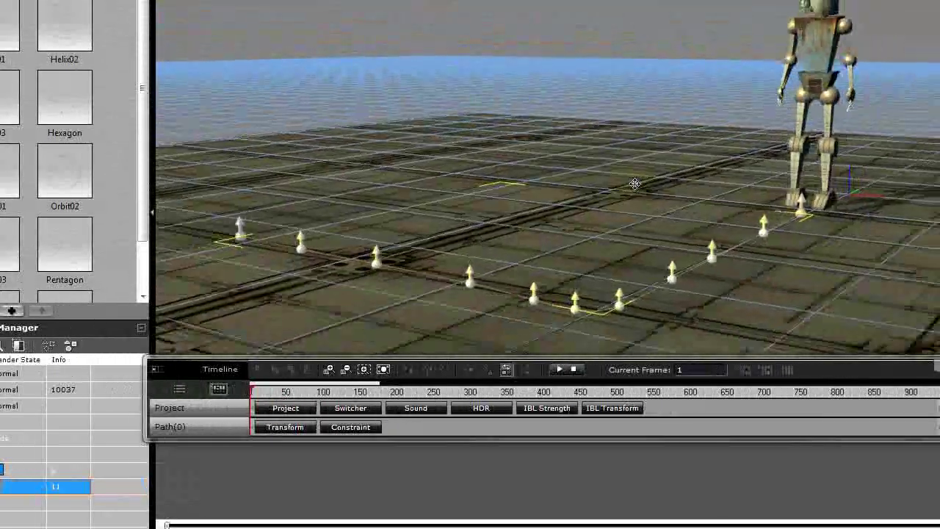
pyautogui.moveTo(634, 183); pyautogui.dragTo(630, 208, button='middle')
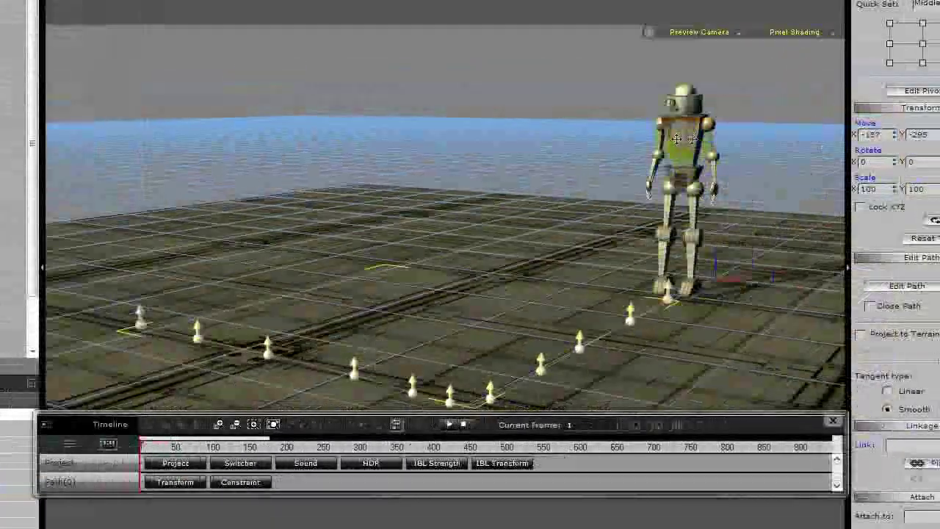
pyautogui.click(676, 138)
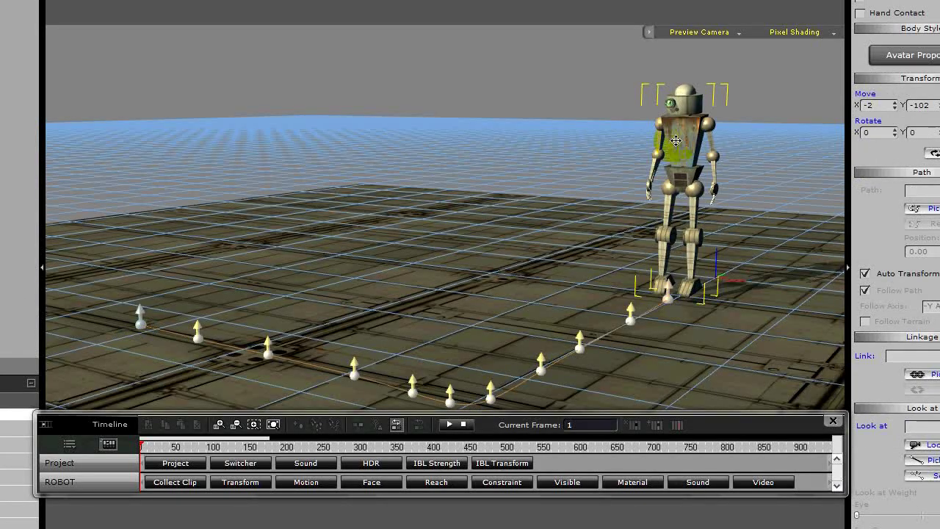
pyautogui.rightClick(675, 141)
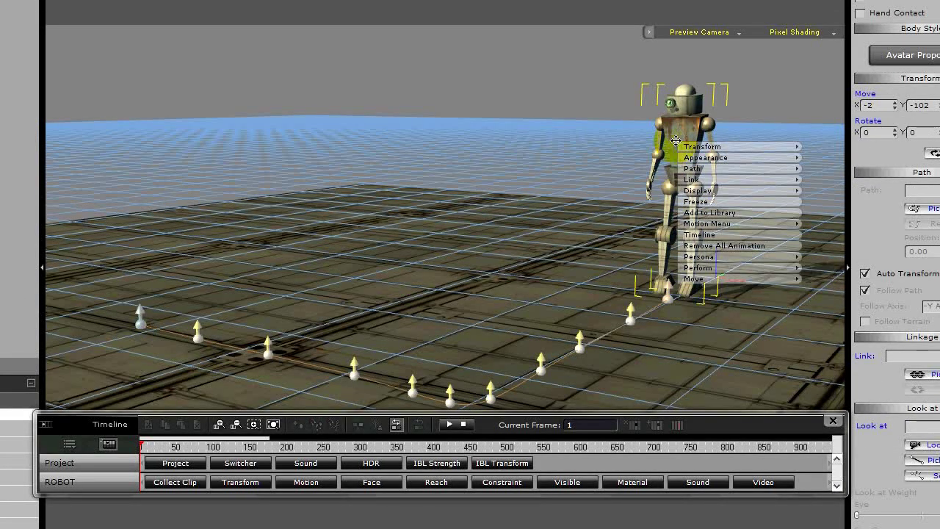
pyautogui.moveTo(691, 146)
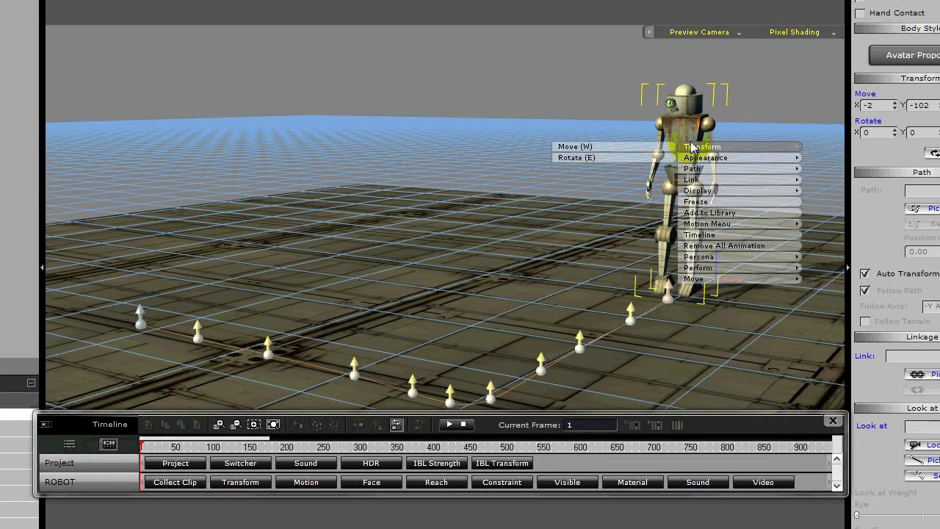
pyautogui.moveTo(693, 168)
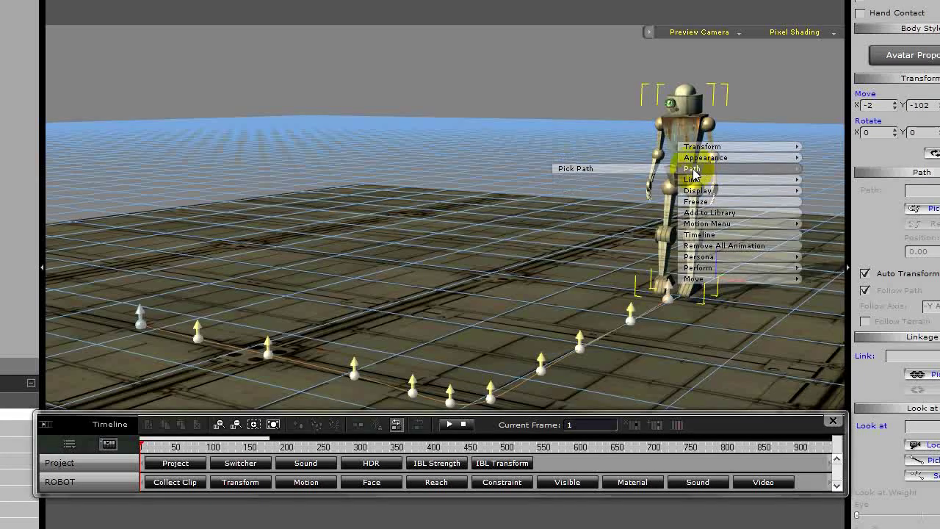
pyautogui.click(588, 168)
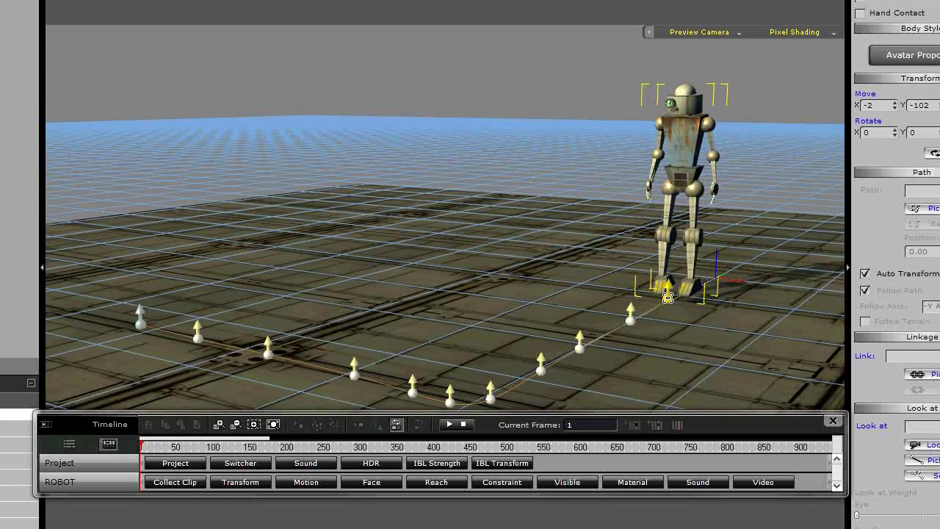
pyautogui.click(667, 297)
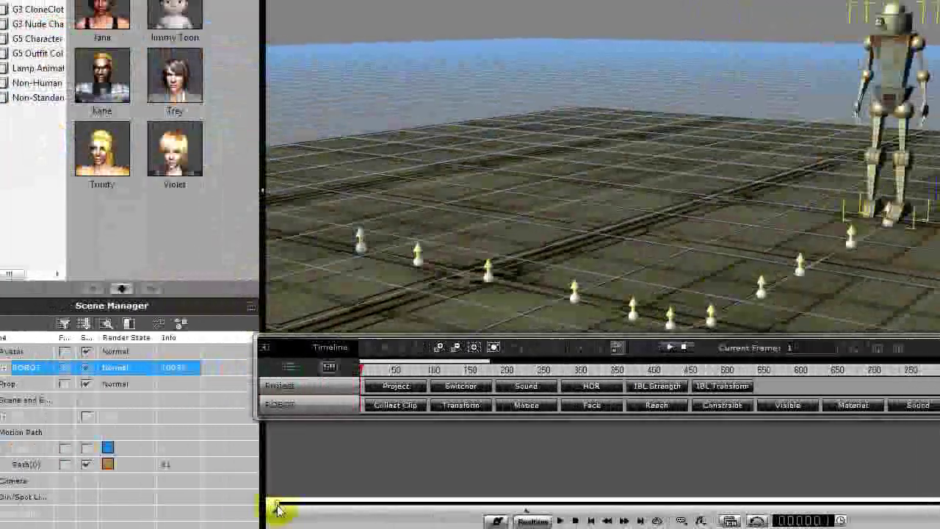
# Go to frame 381 and pick the path point just before the bend as the robot's position
pyautogui.moveTo(276, 509); pyautogui.dragTo(337, 514)
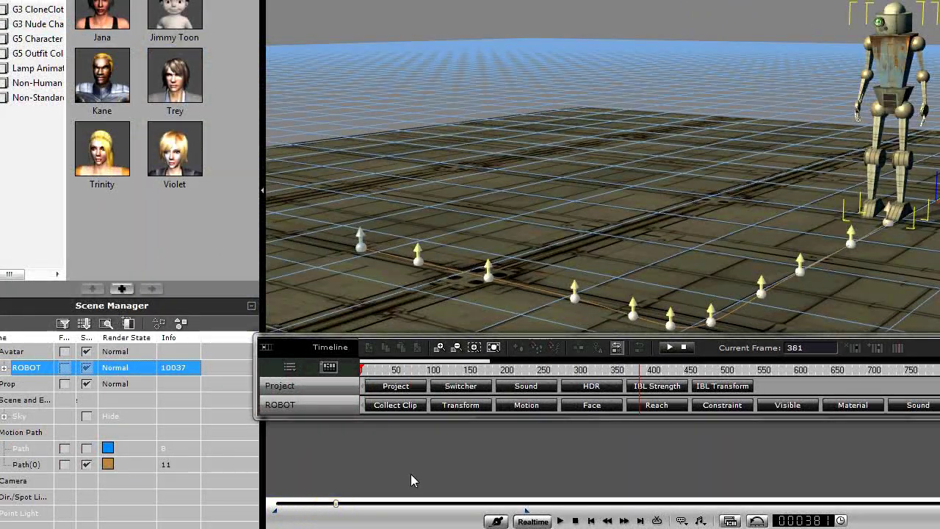
pyautogui.moveTo(692, 303); pyautogui.dragTo(674, 250)
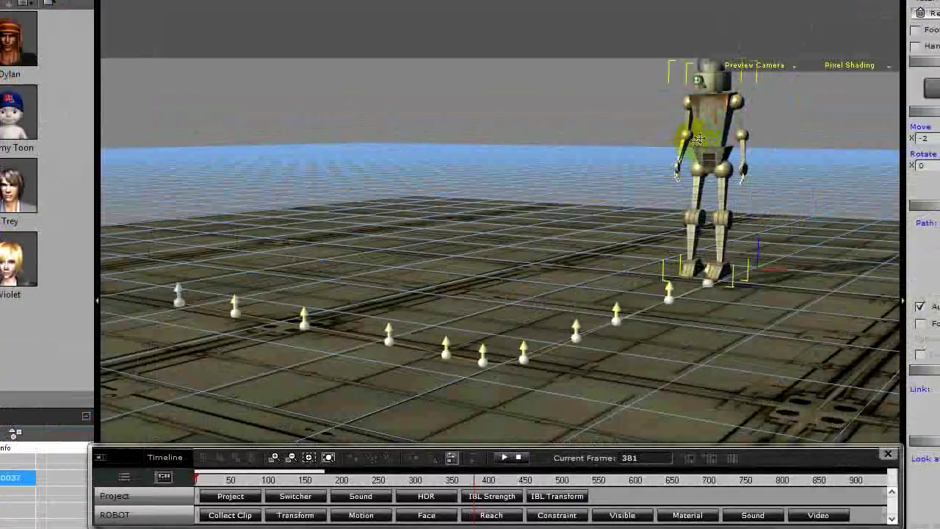
pyautogui.rightClick(693, 135)
pyautogui.moveTo(668, 166)
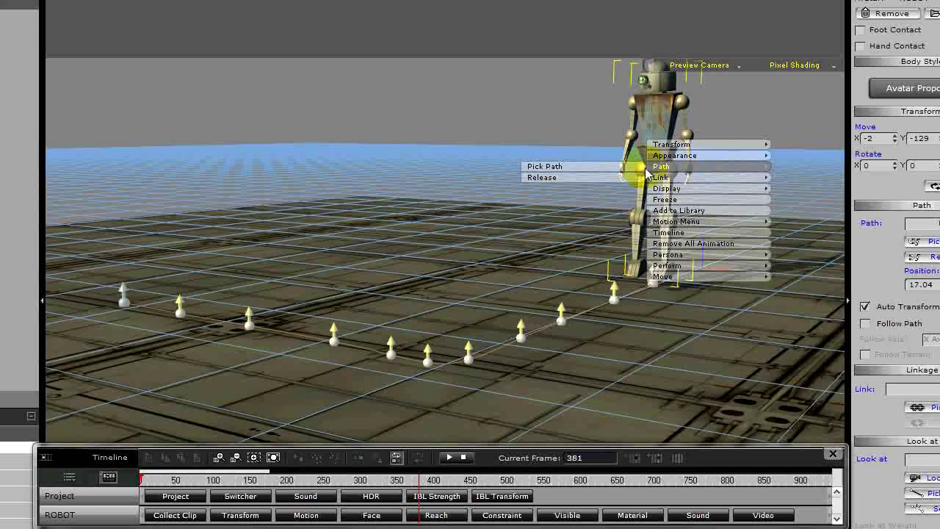
pyautogui.click(545, 167)
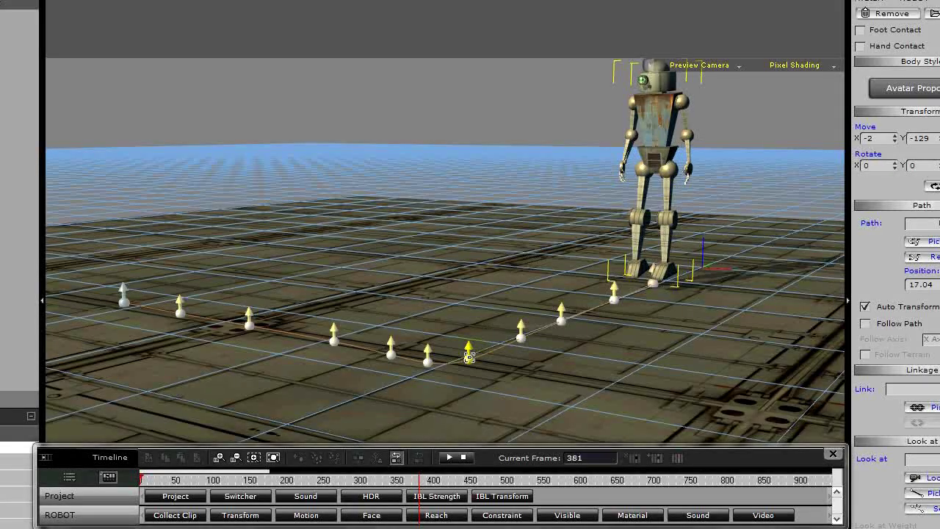
pyautogui.click(469, 359)
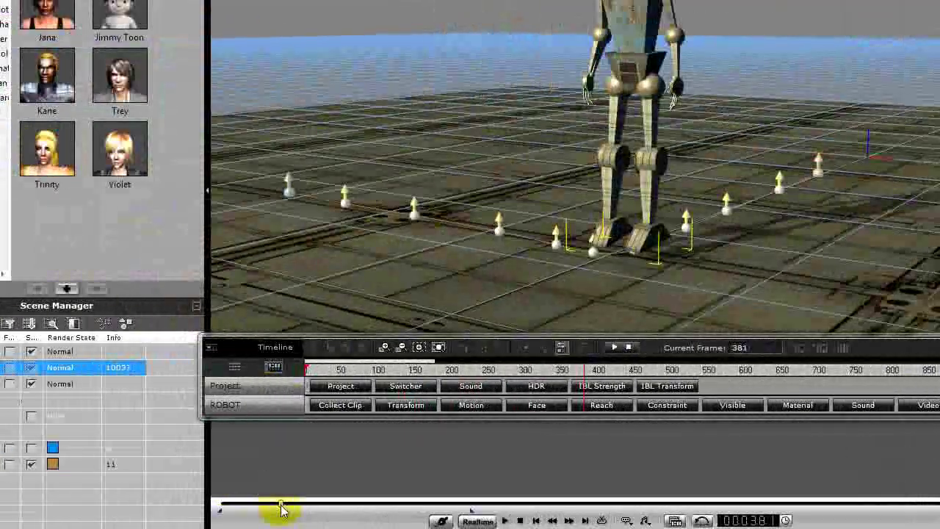
# Go to frame 1152 and pick the path's end point as the robot's position
pyautogui.moveTo(281, 506); pyautogui.dragTo(395, 505)
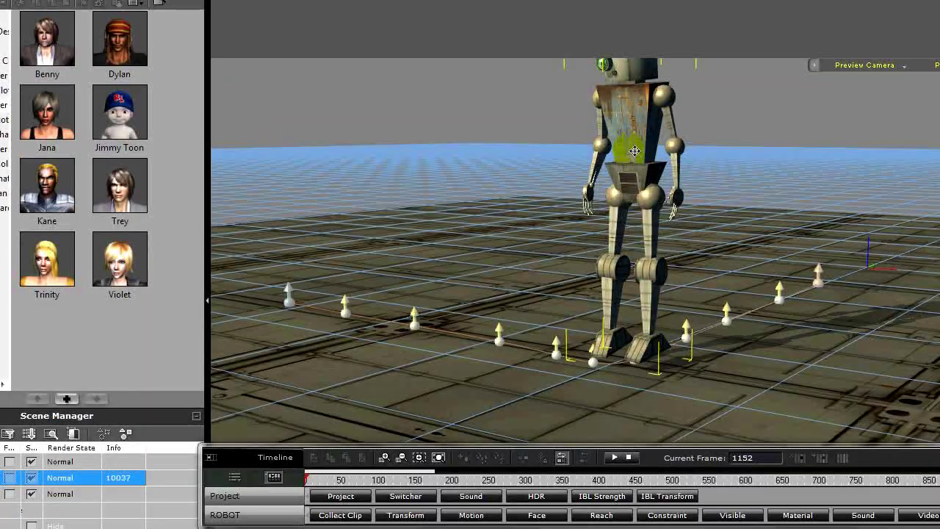
pyautogui.rightClick(634, 151)
pyautogui.moveTo(661, 290)
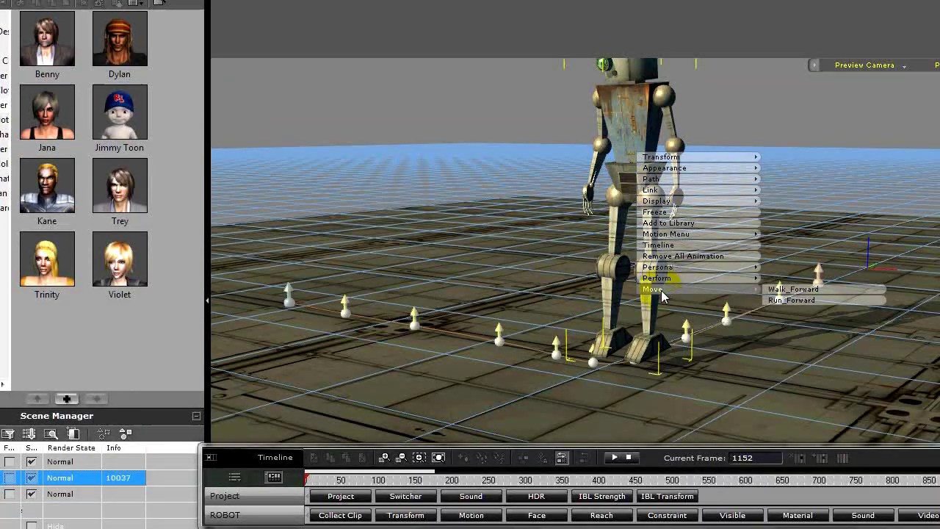
pyautogui.moveTo(709, 179)
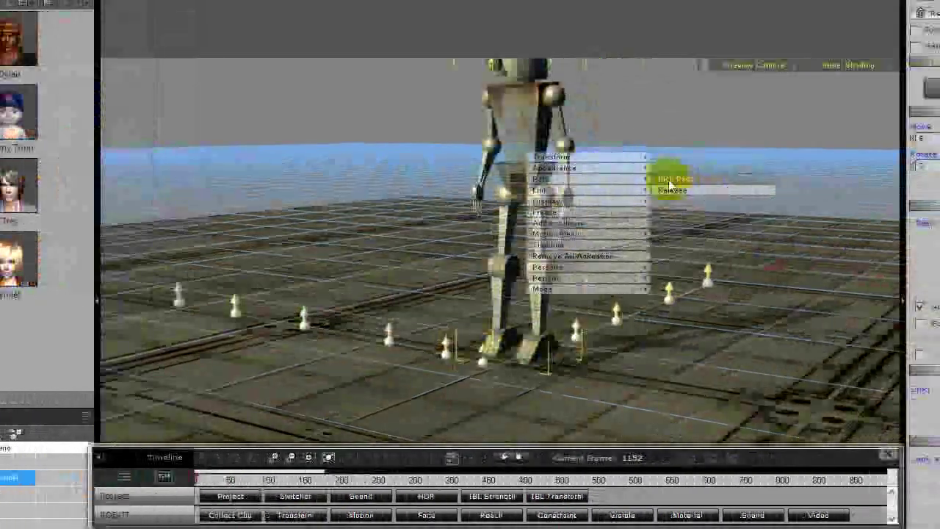
pyautogui.click(782, 179)
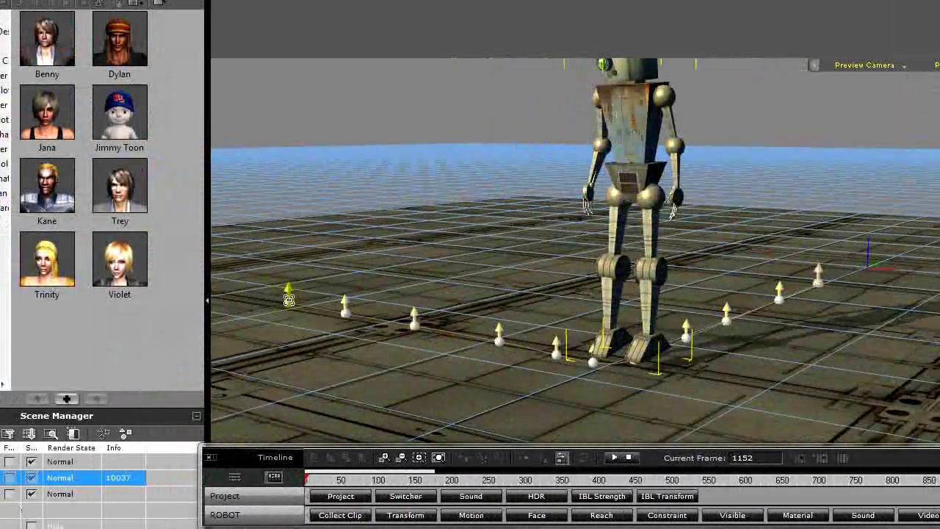
pyautogui.click(233, 295)
# Return to frame 1, turn on Follow Path for the robot, and set its follow axis to -Y Axis
pyautogui.click(401, 505)
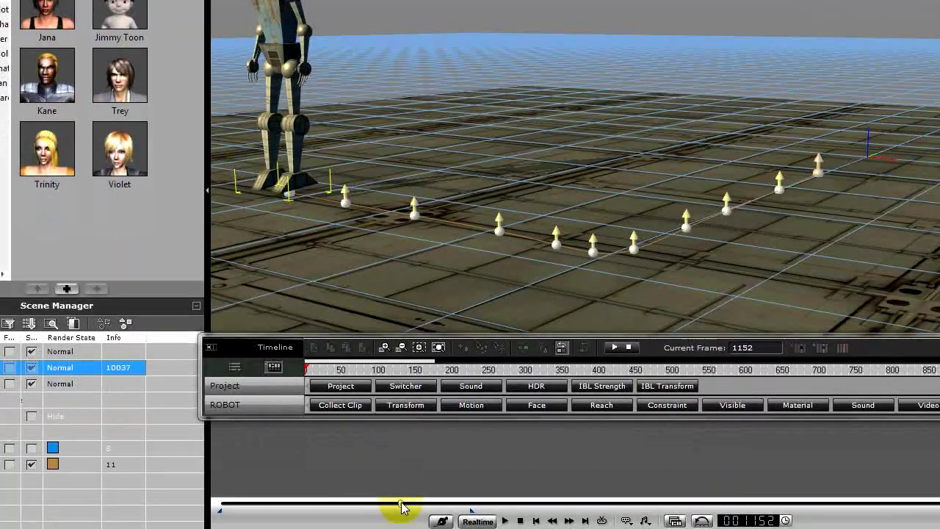
pyautogui.moveTo(402, 507)
pyautogui.mouseDown()
pyautogui.moveTo(245, 507)
pyautogui.moveTo(218, 505)
pyautogui.moveTo(384, 507)
pyautogui.moveTo(187, 493)
pyautogui.mouseUp()
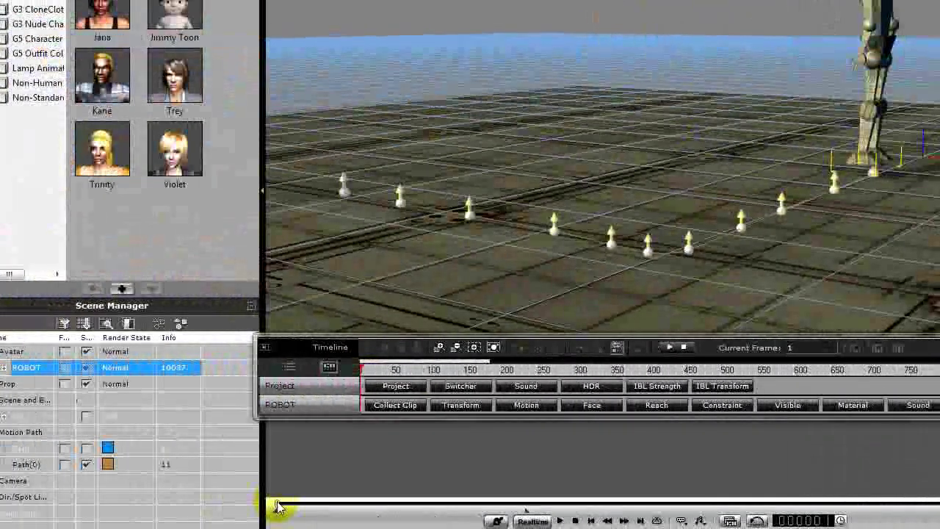
pyautogui.moveTo(277, 506)
pyautogui.mouseDown()
pyautogui.moveTo(414, 507)
pyautogui.moveTo(266, 505)
pyautogui.mouseUp()
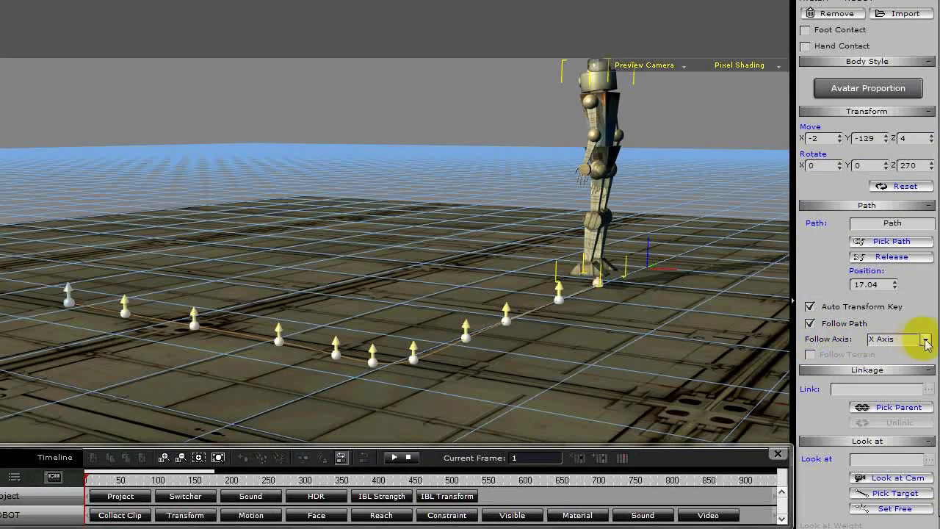
pyautogui.click(925, 341)
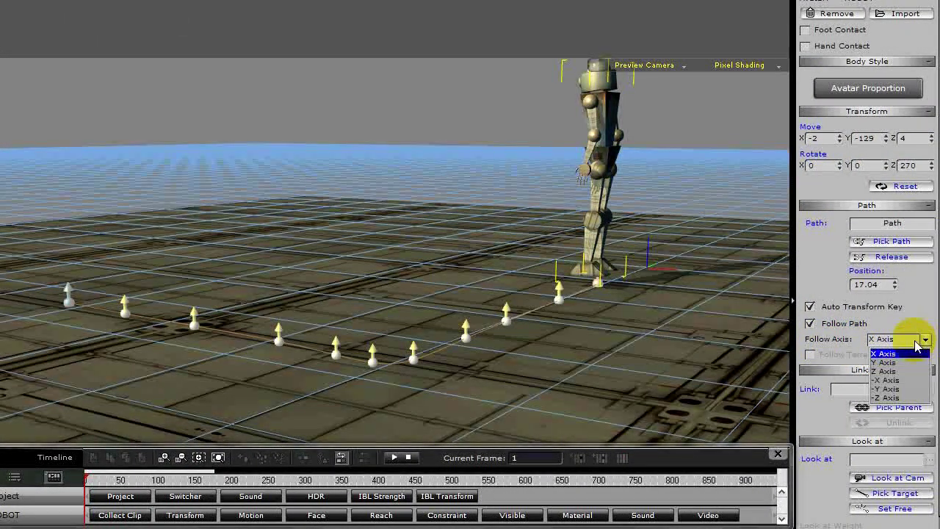
pyautogui.click(886, 389)
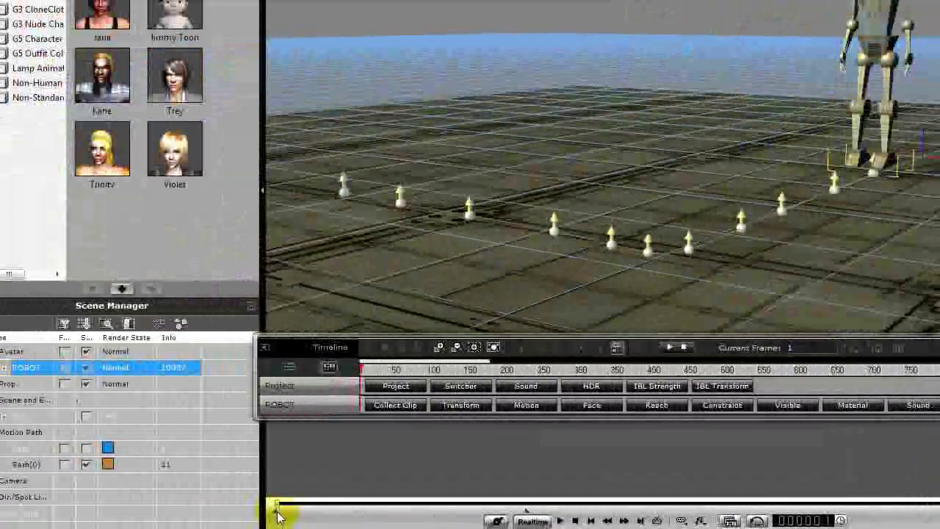
# Scrub through the timeline to check how the robot turns along the path, and reset the playback to the start
pyautogui.moveTo(281, 506); pyautogui.dragTo(390, 460)
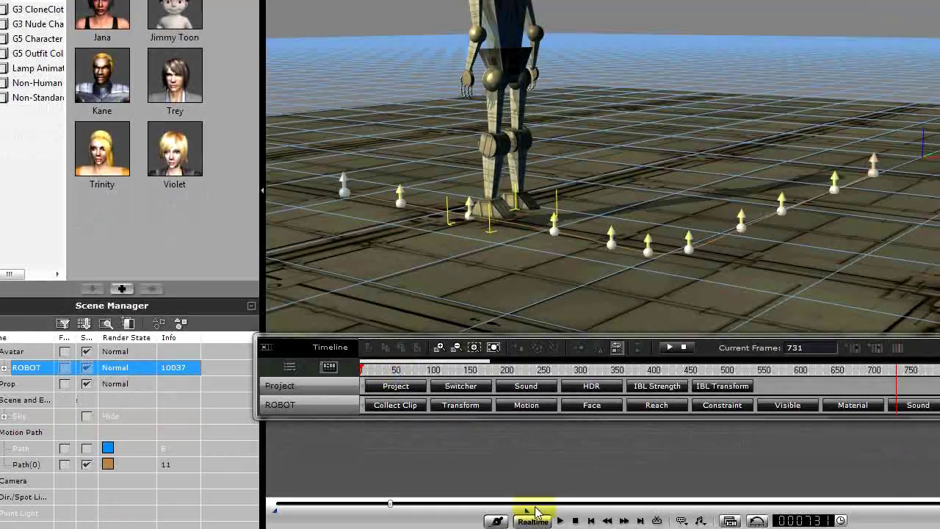
pyautogui.click(574, 520)
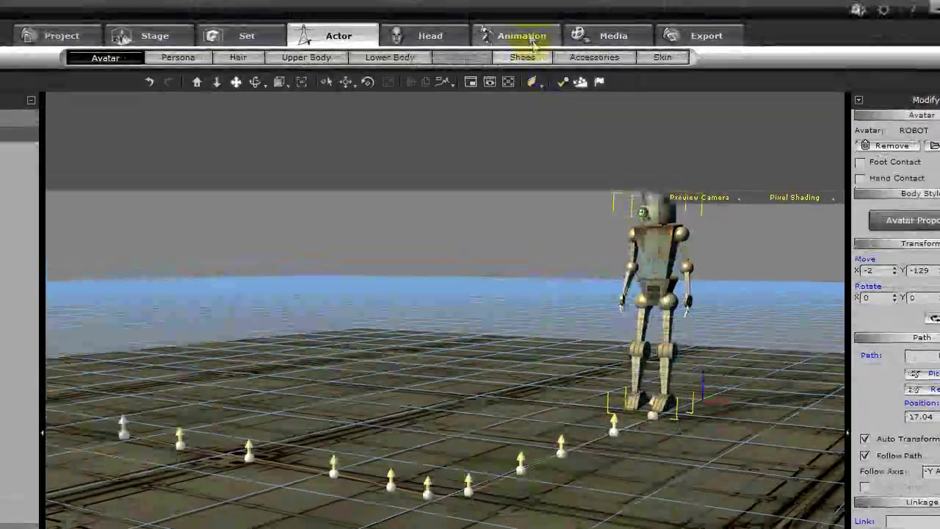
# Browse the motion library to the walk motions in iMotion_Trey > Move > Walk
pyautogui.click(521, 35)
pyautogui.click(492, 59)
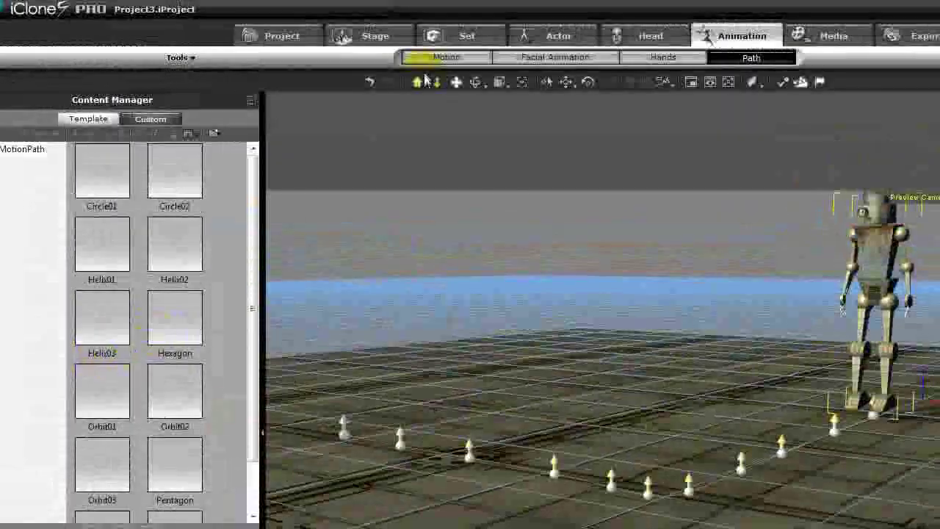
pyautogui.click(226, 57)
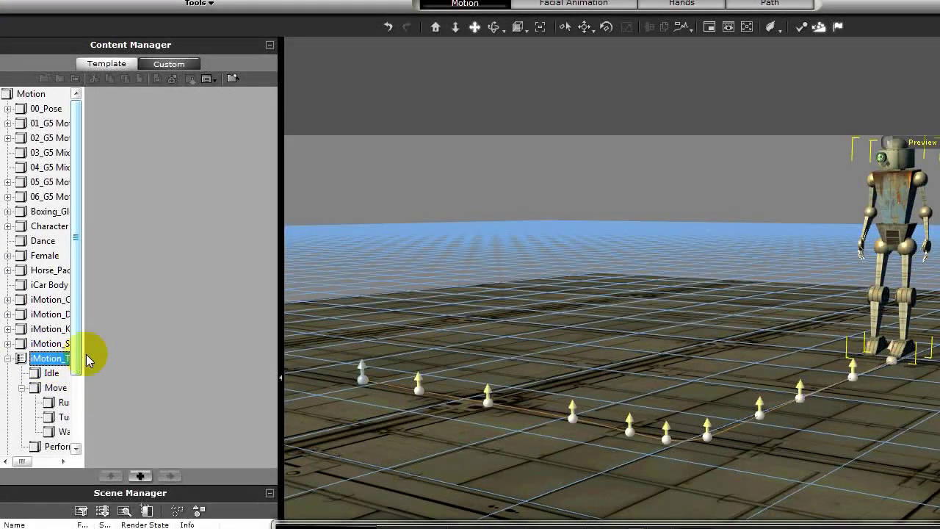
pyautogui.moveTo(81, 355); pyautogui.dragTo(121, 360)
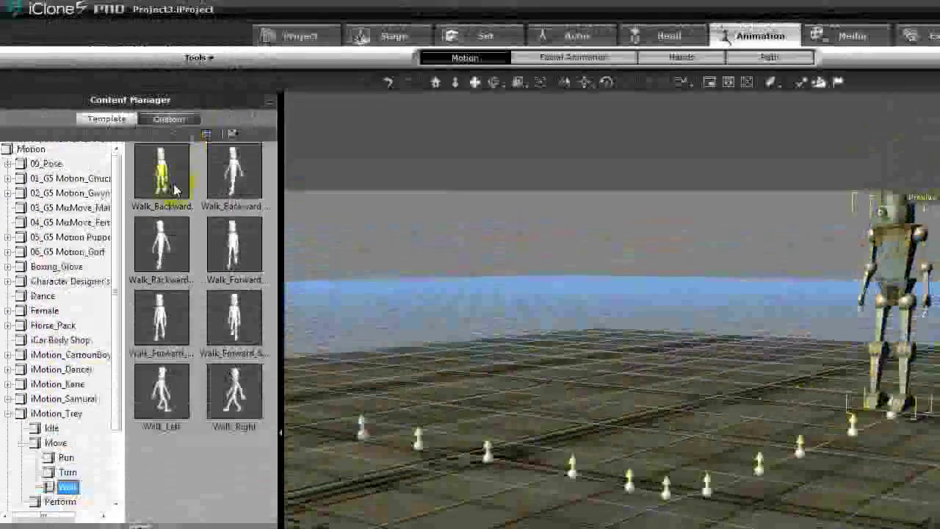
# Look through the walk motions and apply Walk_Forward_Start to the robot
pyautogui.click(171, 74)
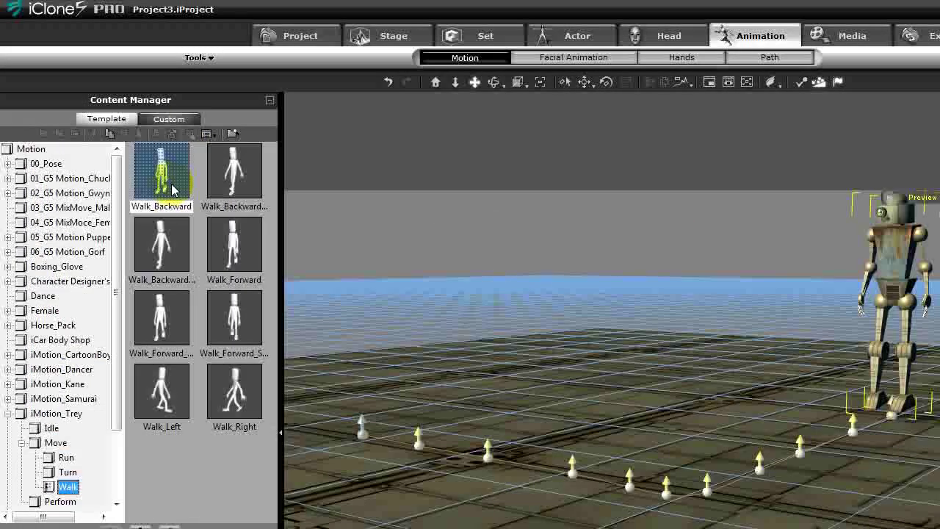
pyautogui.click(218, 203)
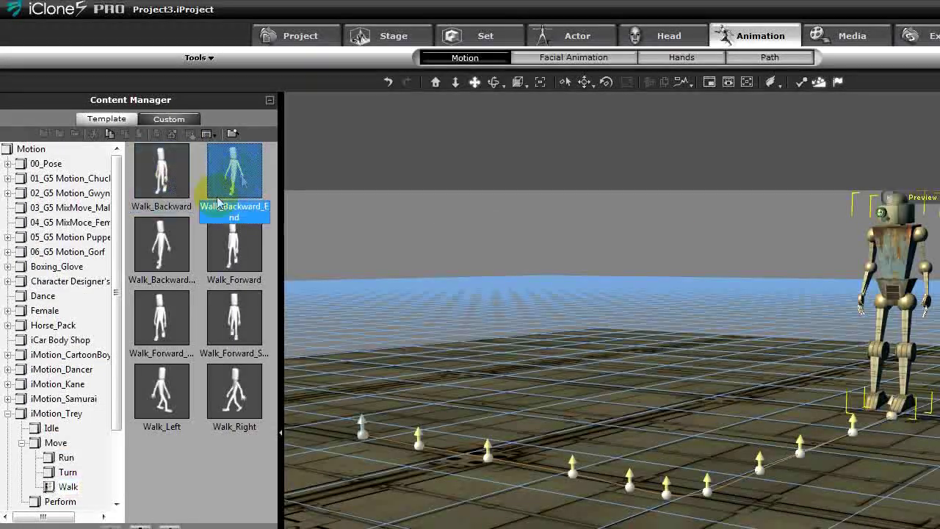
pyautogui.click(163, 256)
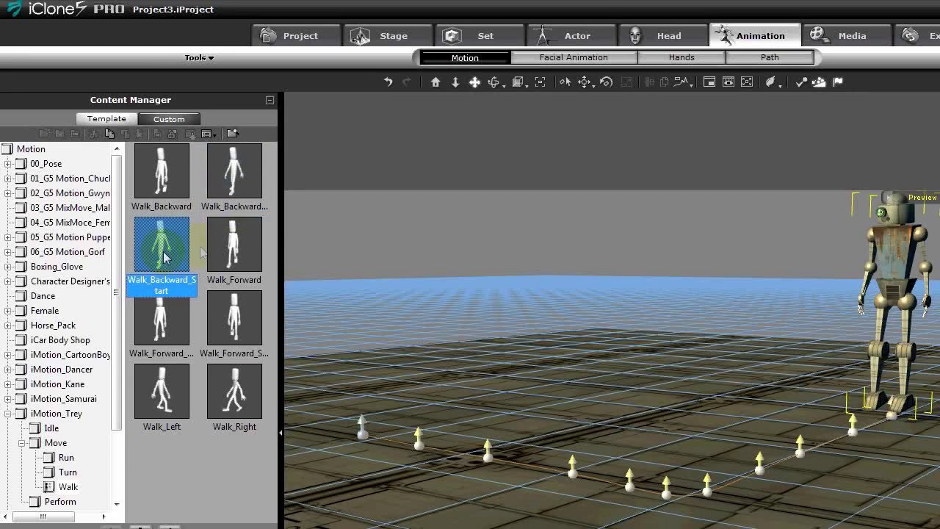
pyautogui.click(230, 256)
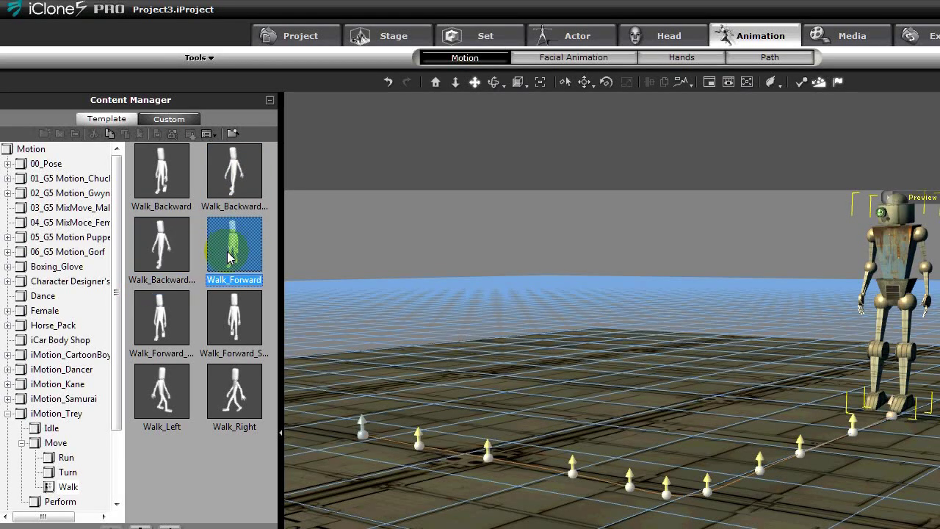
pyautogui.click(233, 321)
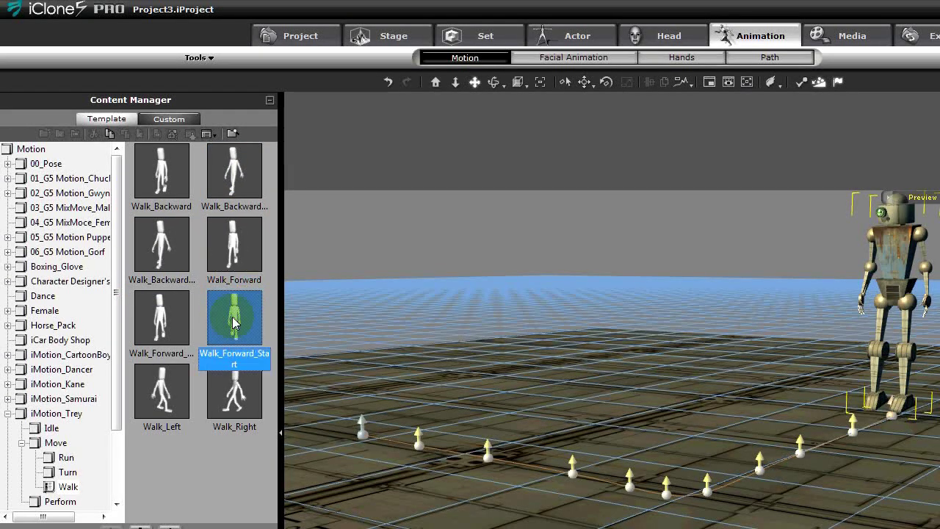
pyautogui.click(166, 341)
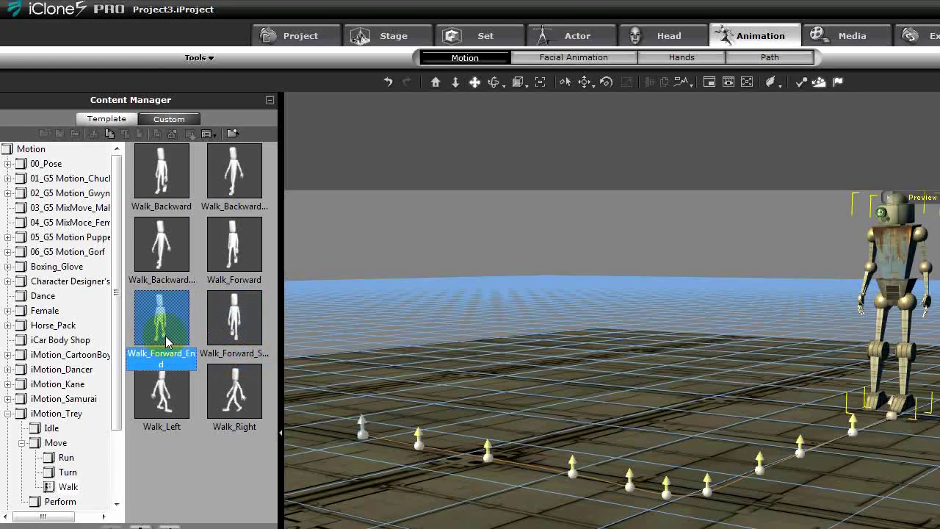
pyautogui.click(235, 330)
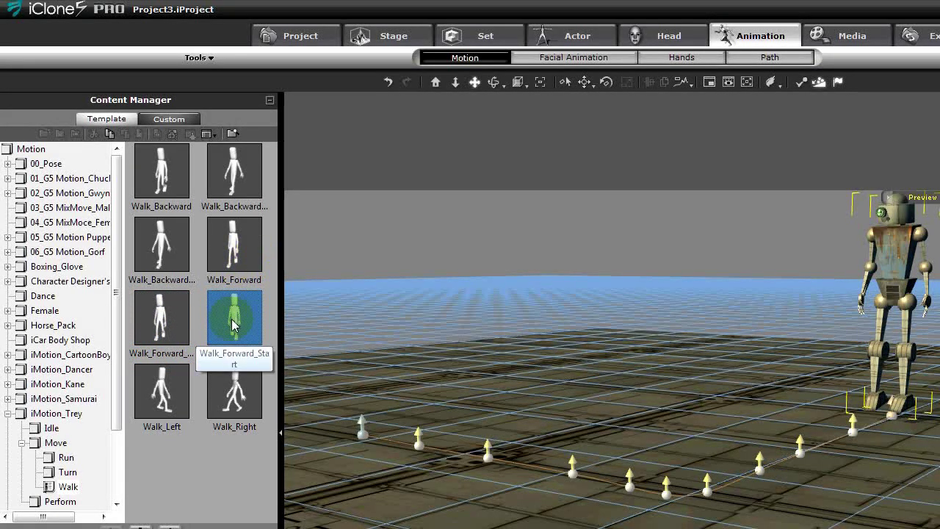
pyautogui.doubleClick(232, 325)
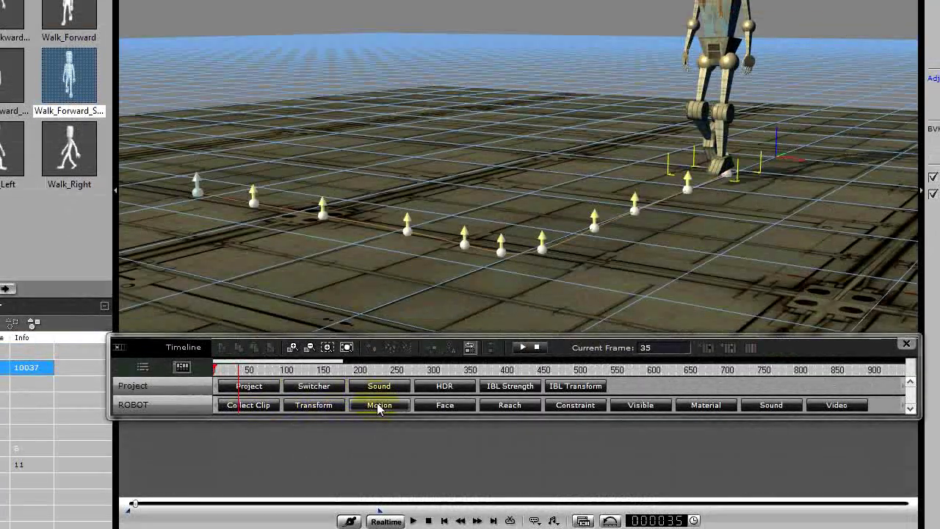
# Show the robot's Motion track in the timeline and add the Walk_Forward motion at frame 18
pyautogui.click(376, 403)
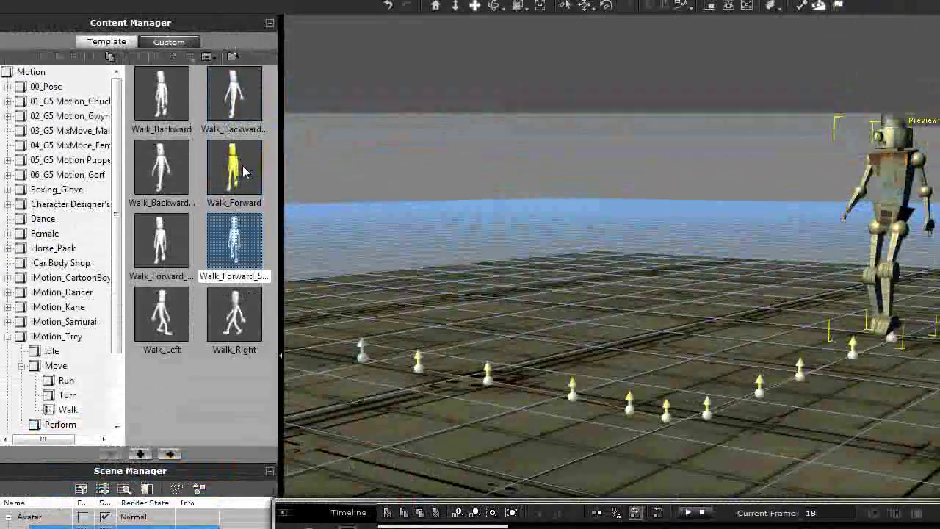
pyautogui.click(245, 171)
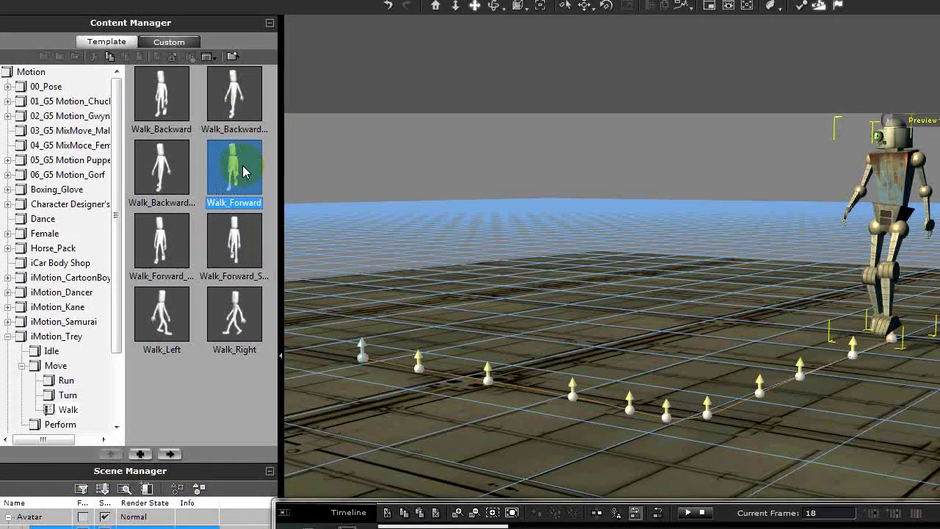
pyautogui.doubleClick(242, 165)
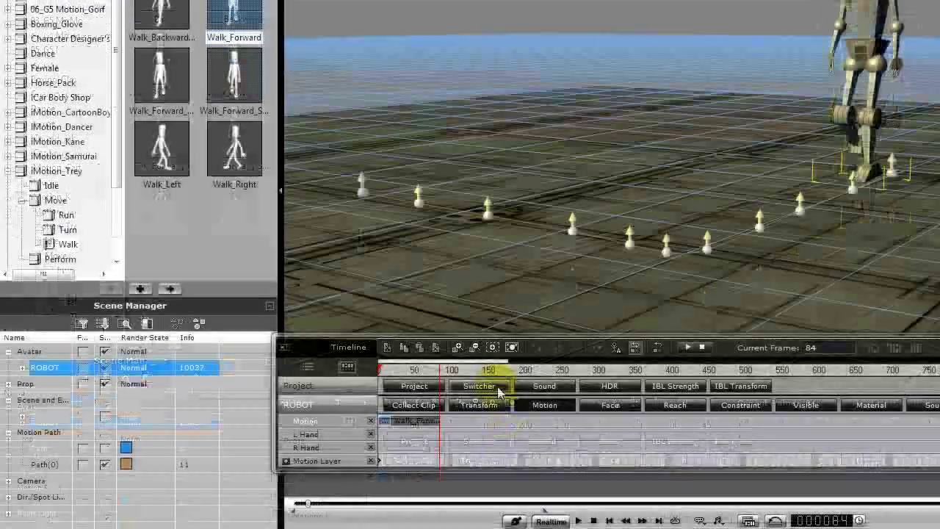
# Extend the Walk_Forward clip to about frame 280, playing back the walk to check how it fits the path movement
pyautogui.click(423, 422)
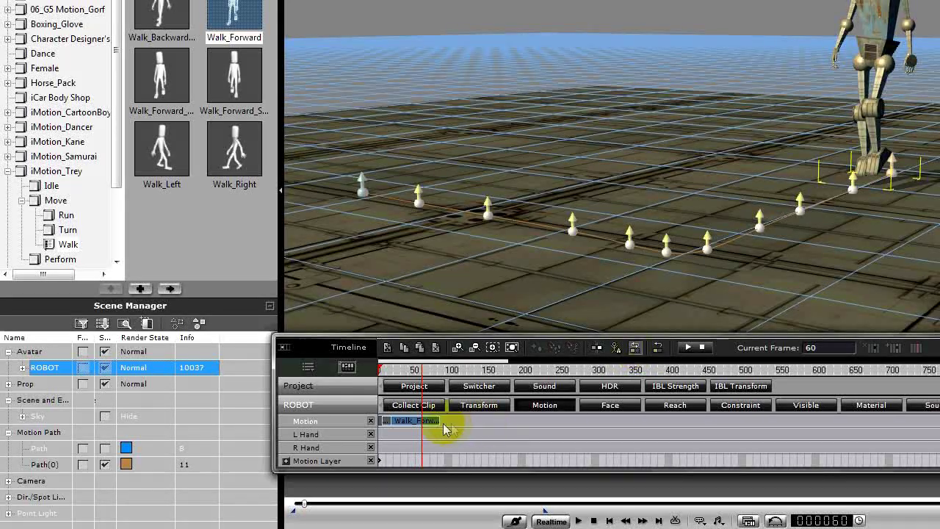
pyautogui.moveTo(439, 423); pyautogui.dragTo(497, 427)
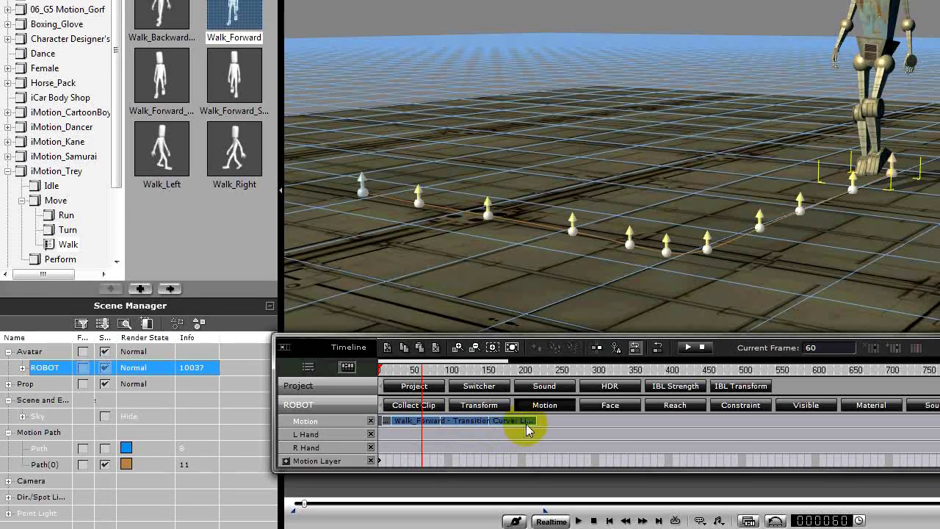
pyautogui.press('space')
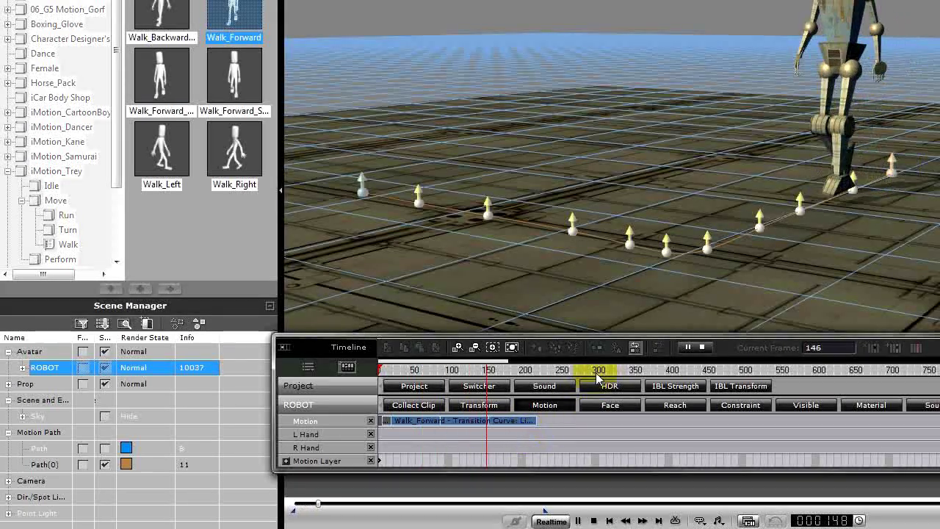
pyautogui.press('space')
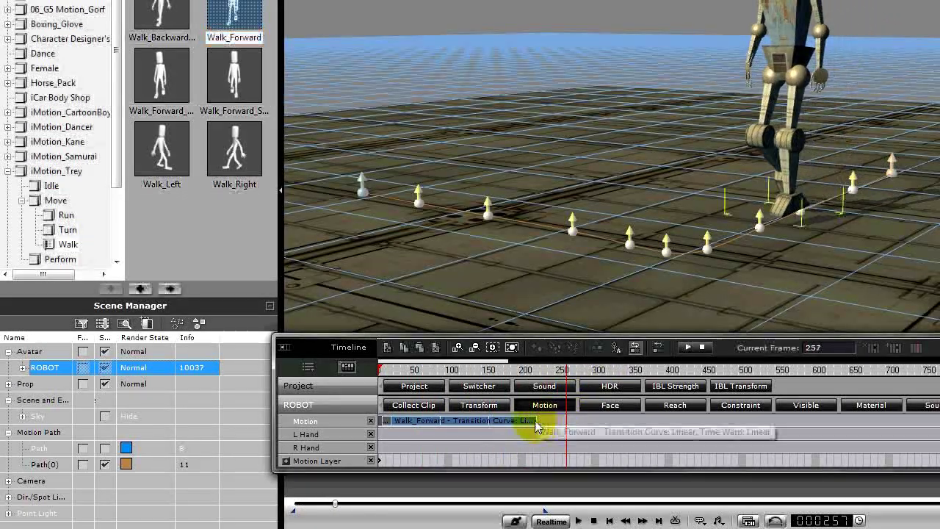
pyautogui.moveTo(538, 420); pyautogui.dragTo(584, 420)
pyautogui.press('space')
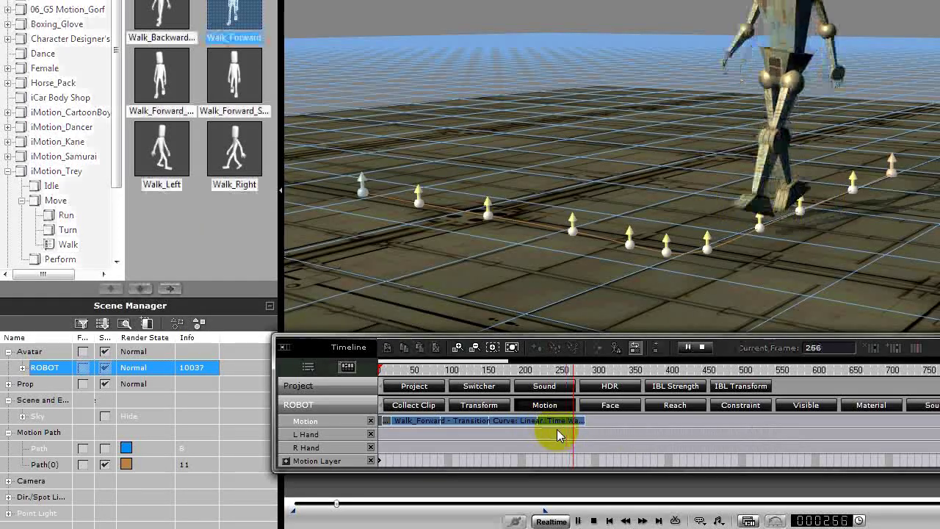
pyautogui.press('space')
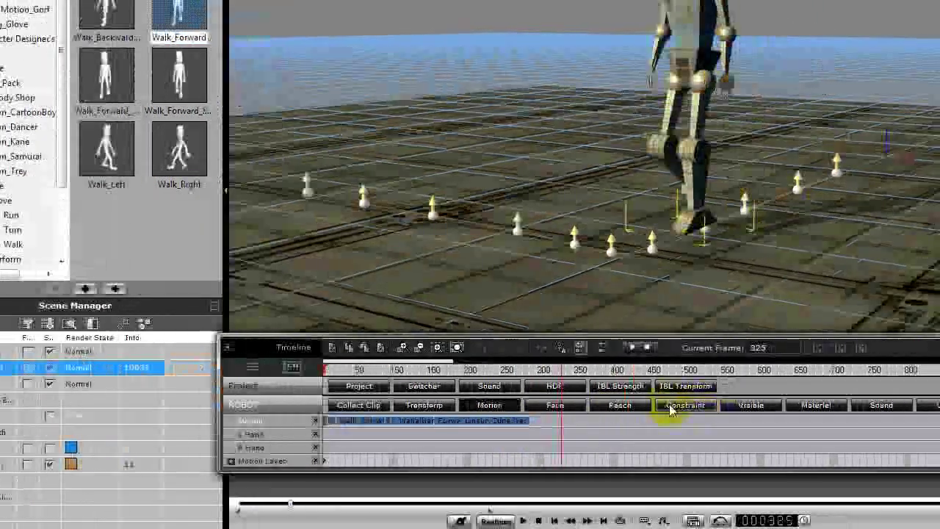
# Show the robot's Constraint tracks in the timeline and go to the path keys at frames 381 and 1
pyautogui.click(679, 405)
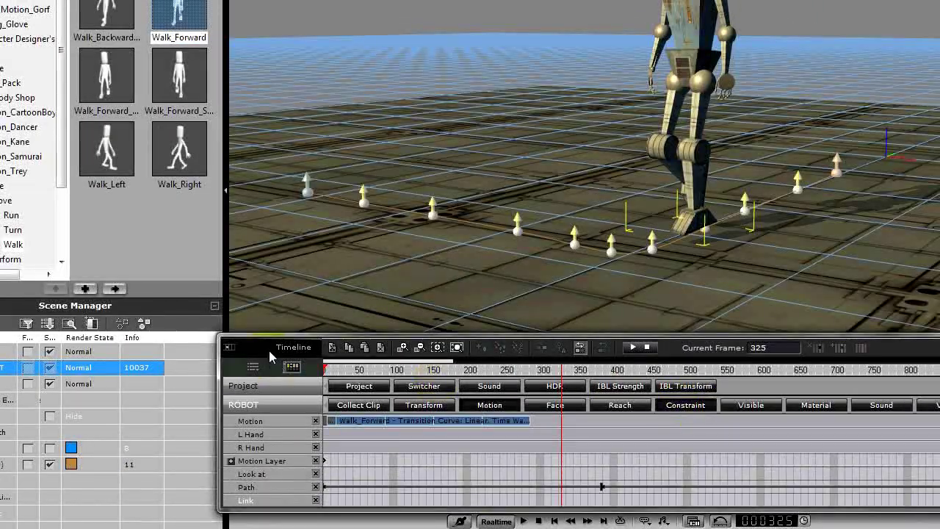
pyautogui.moveTo(268, 350); pyautogui.dragTo(248, 300)
pyautogui.click(437, 375)
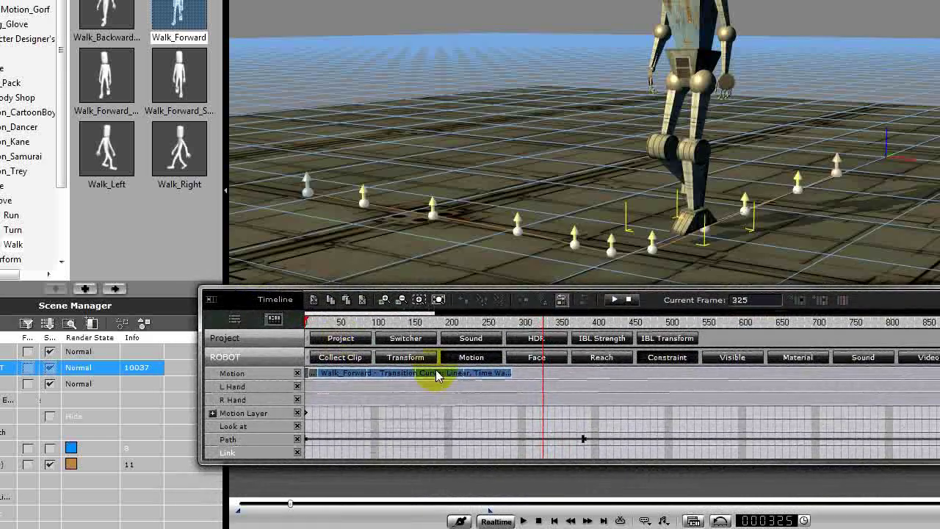
pyautogui.click(583, 440)
pyautogui.click(309, 438)
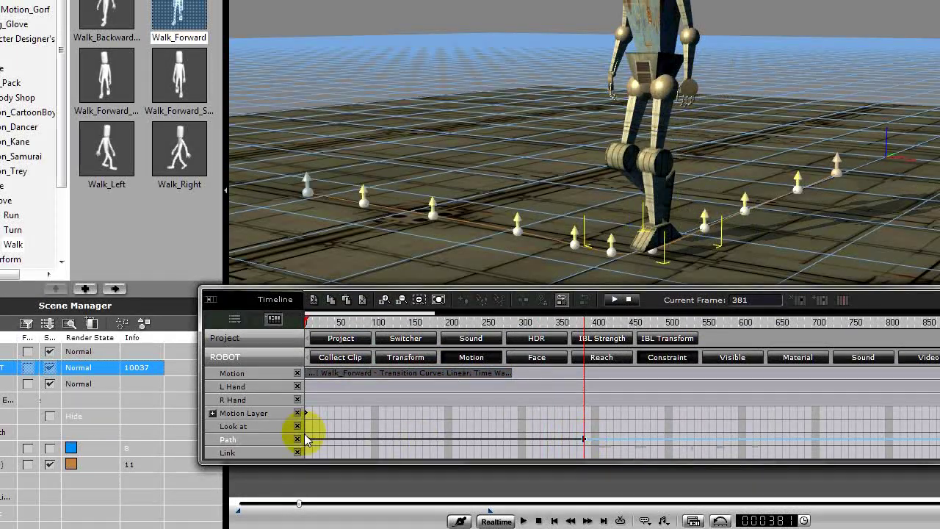
pyautogui.click(304, 437)
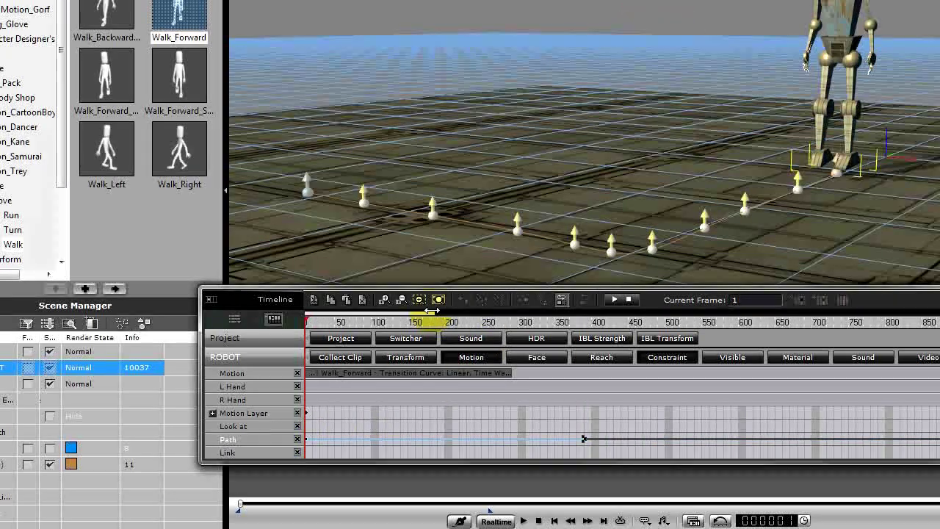
# Extend the Walk_Forward clip to about frame 353, move the path key at the bend to frame 353, and check the playback
pyautogui.moveTo(438, 313); pyautogui.dragTo(488, 323)
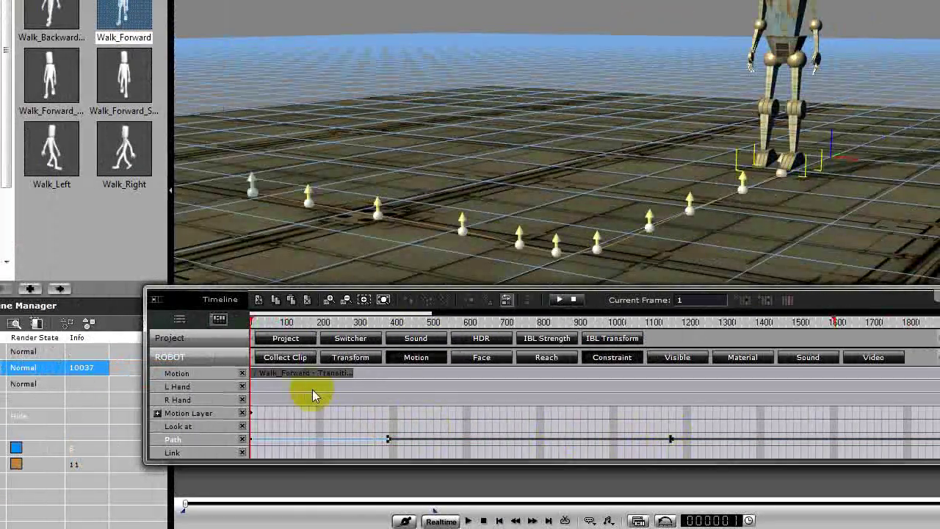
pyautogui.click(361, 395)
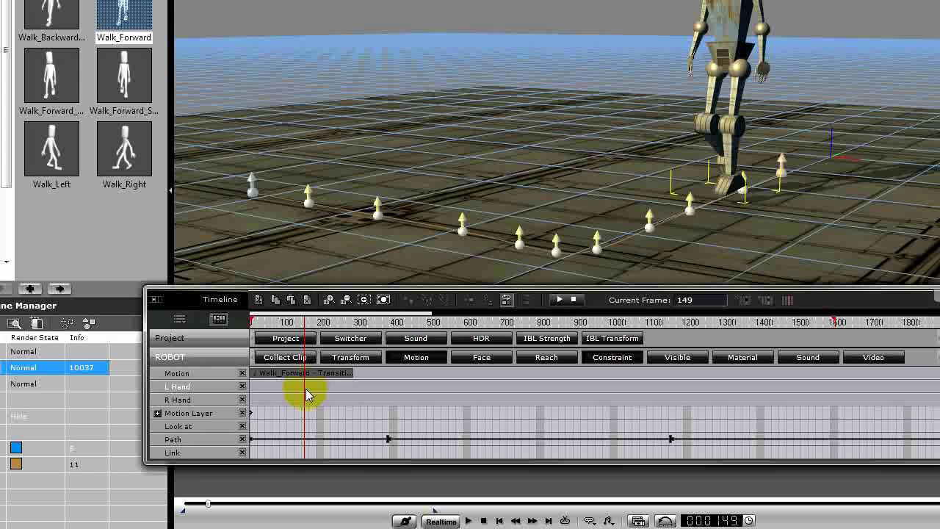
pyautogui.press('space')
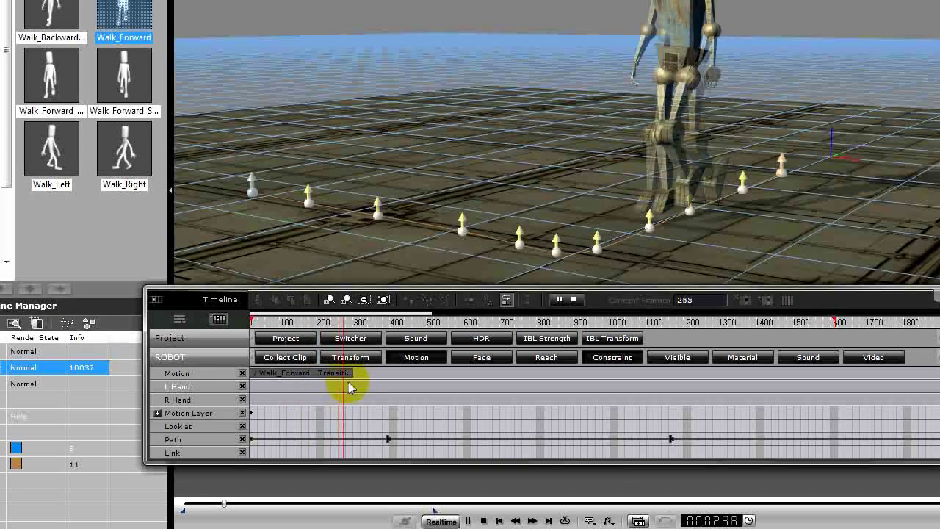
pyautogui.press('space')
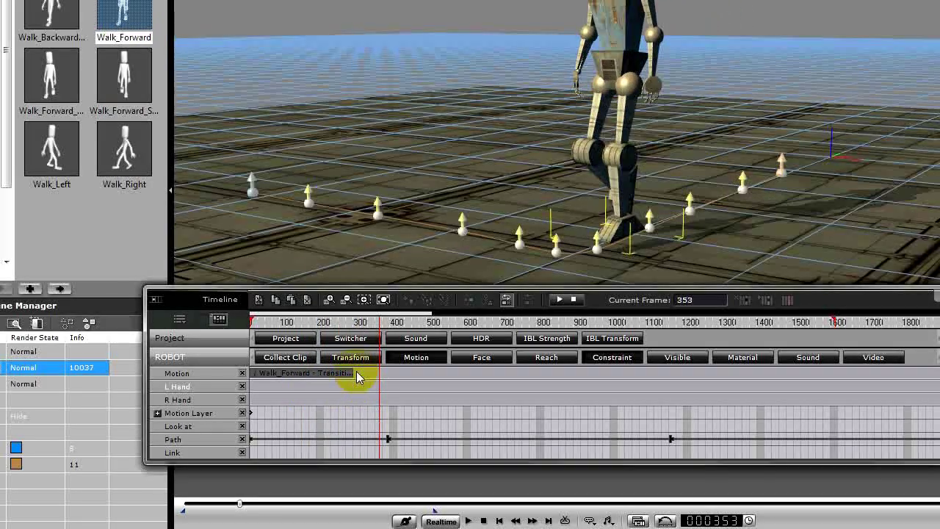
pyautogui.moveTo(357, 374); pyautogui.dragTo(380, 382)
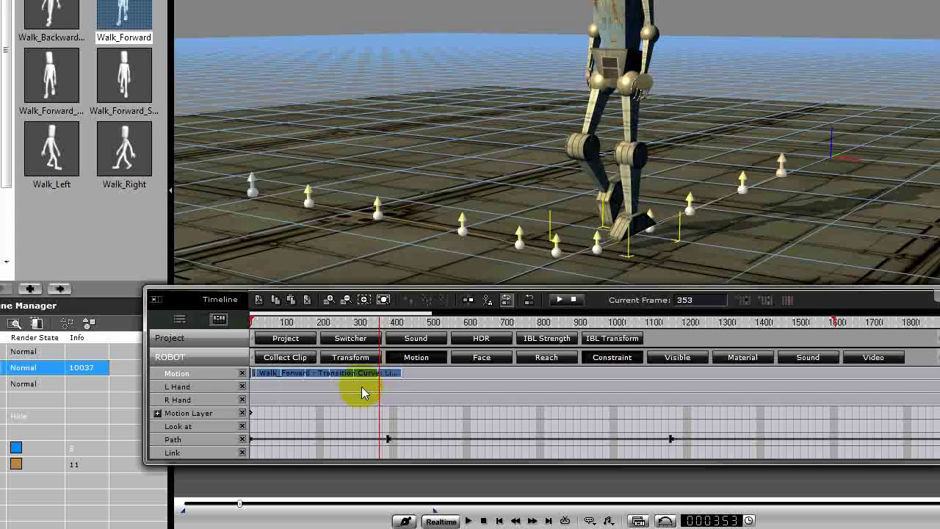
pyautogui.press('space')
pyautogui.press('space')
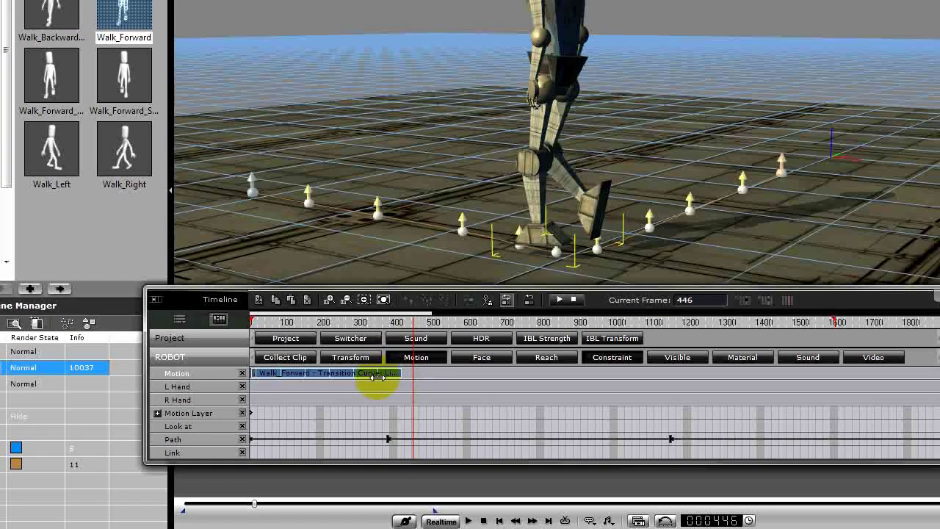
pyautogui.click(387, 439)
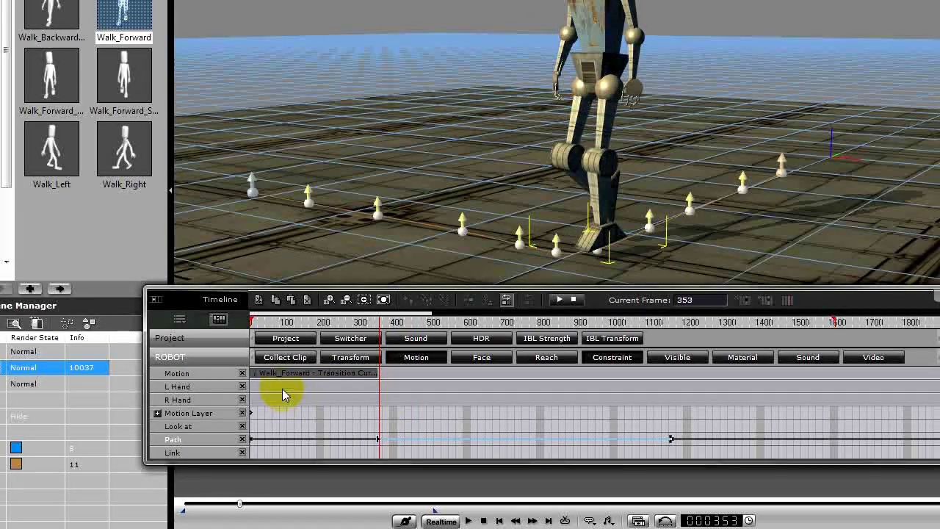
pyautogui.press('space')
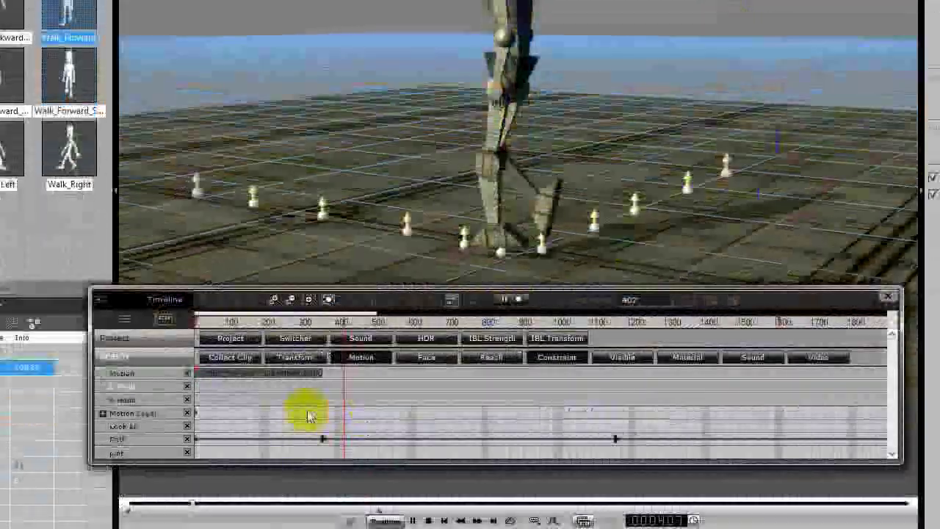
pyautogui.press('space')
# Copy the robot's path key at frame 353
pyautogui.doubleClick(322, 439)
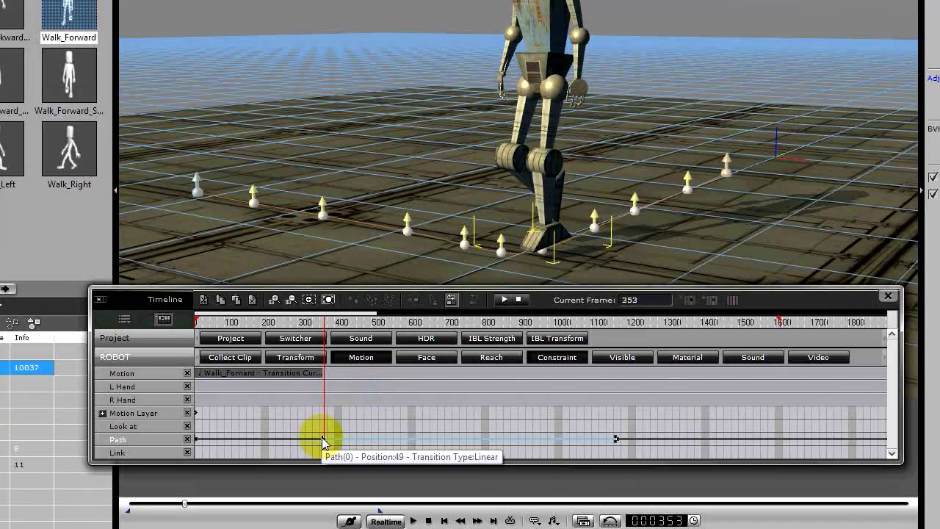
pyautogui.rightClick(322, 439)
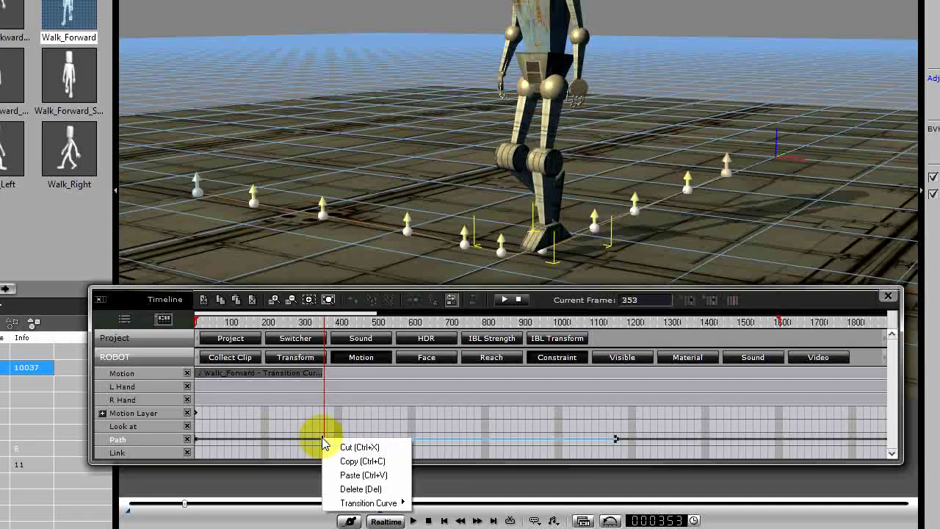
pyautogui.click(359, 460)
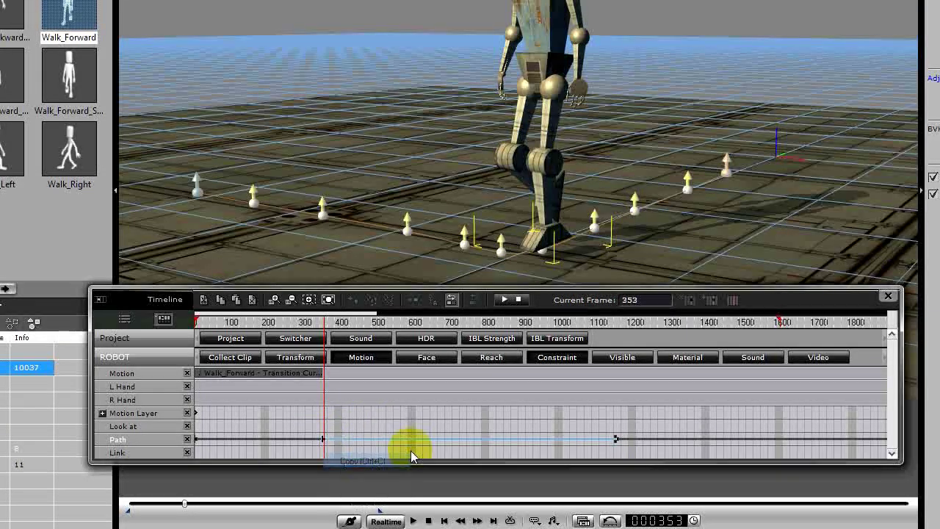
# Paste the copied path key at frame 755 and play back the robot's pause from frame 321
pyautogui.click(472, 437)
pyautogui.rightClick(471, 437)
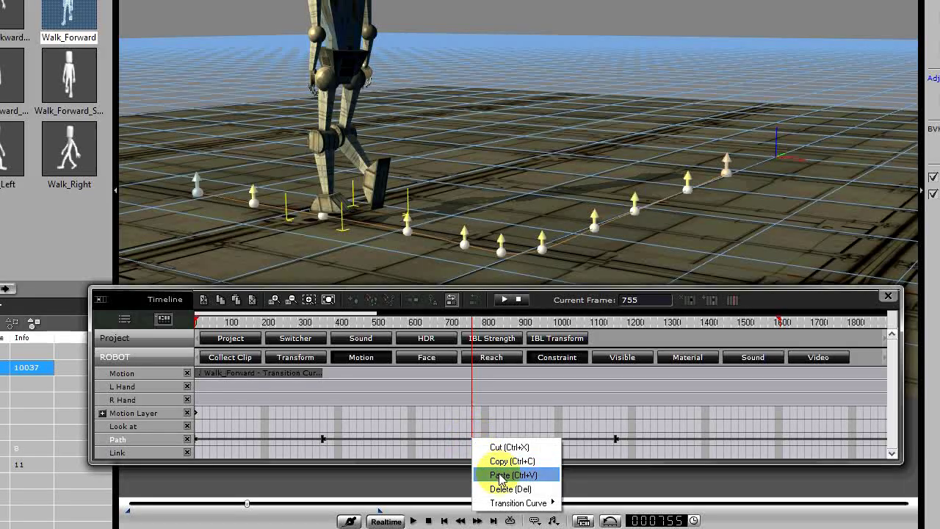
pyautogui.click(502, 475)
pyautogui.click(312, 420)
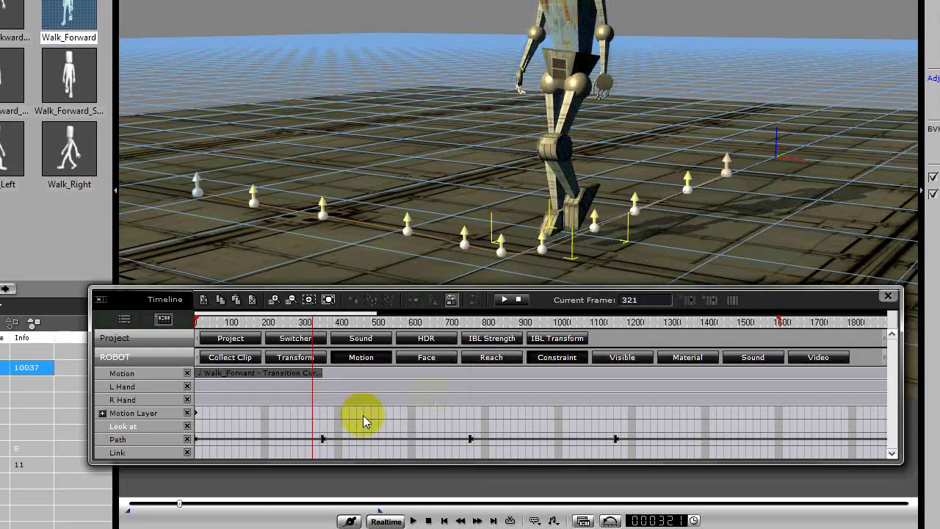
pyautogui.press('space')
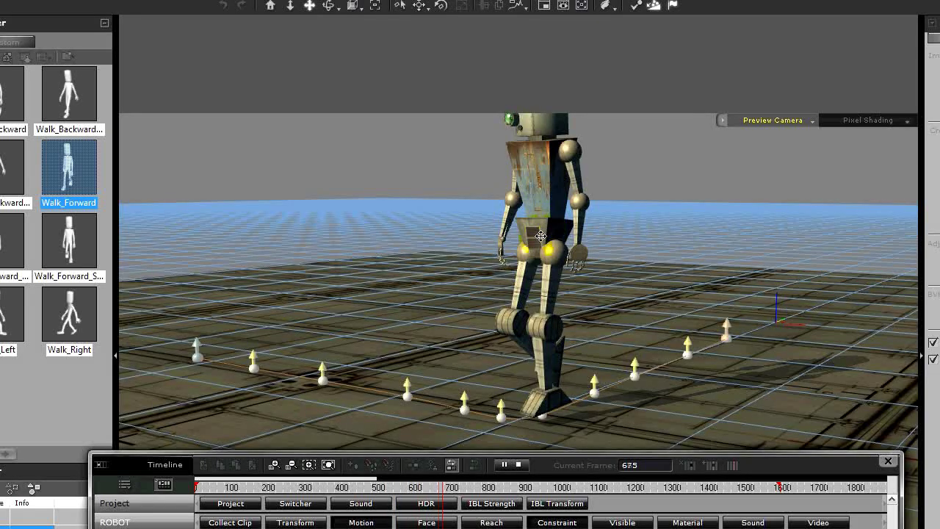
pyautogui.press('space')
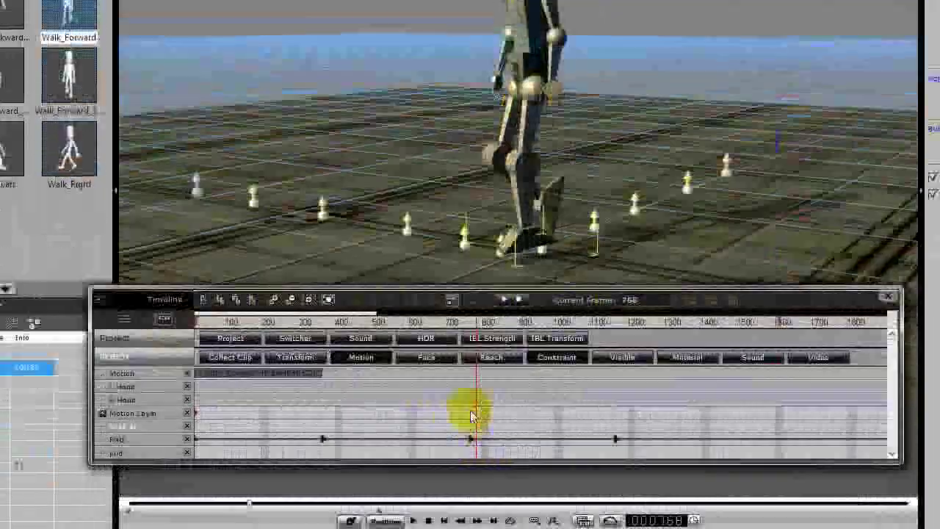
# Move the pasted path key to about frame 879 and the path's end key to about frame 1255
pyautogui.moveTo(468, 444); pyautogui.dragTo(496, 442)
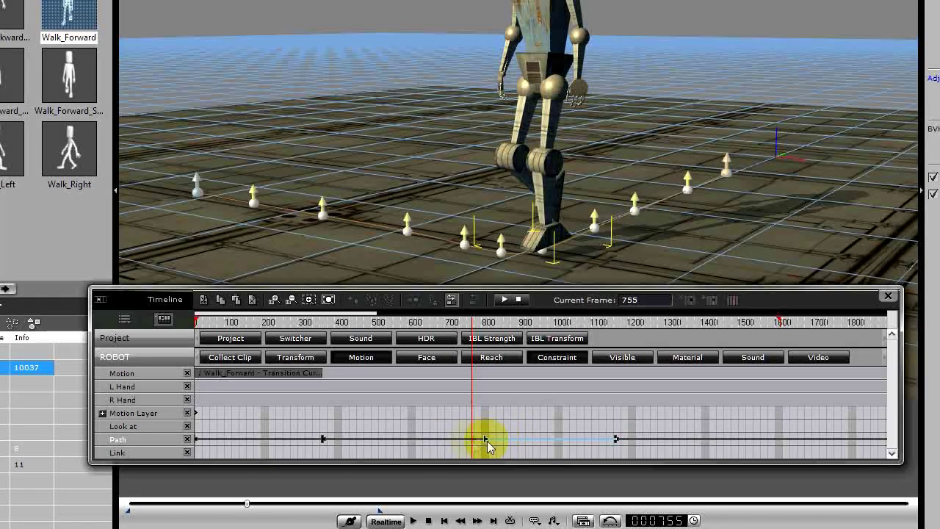
pyautogui.moveTo(617, 439); pyautogui.dragTo(656, 439)
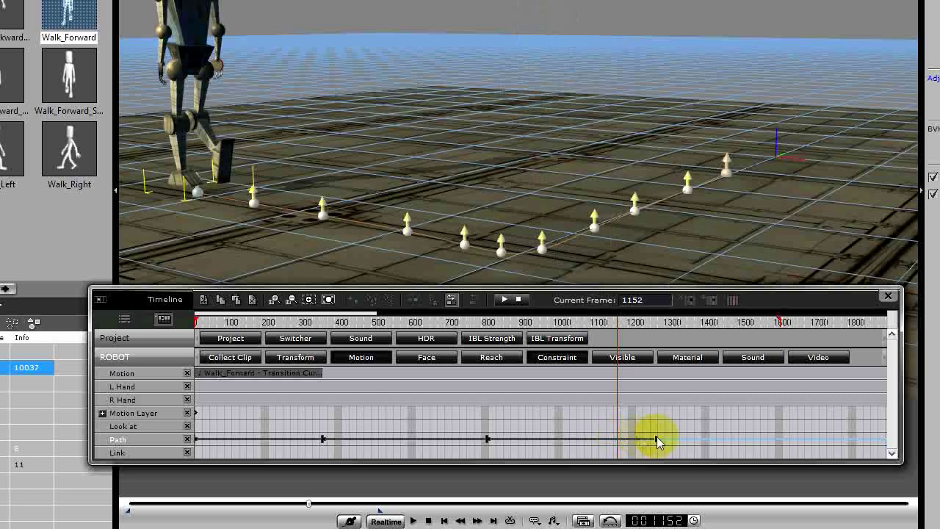
pyautogui.click(500, 441)
pyautogui.click(489, 439)
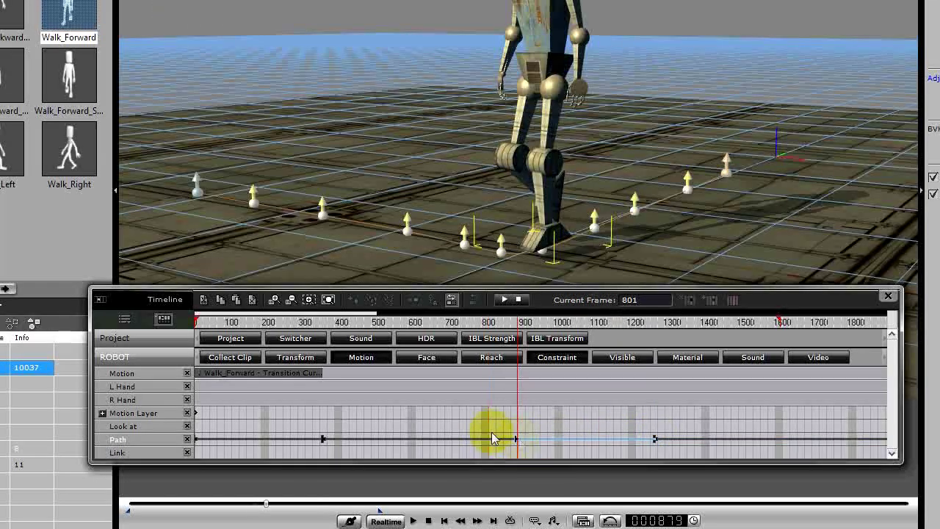
# Go to frame 375, open the Body Puppet for the robot, and preview the 01_Talk motion
pyautogui.click(332, 373)
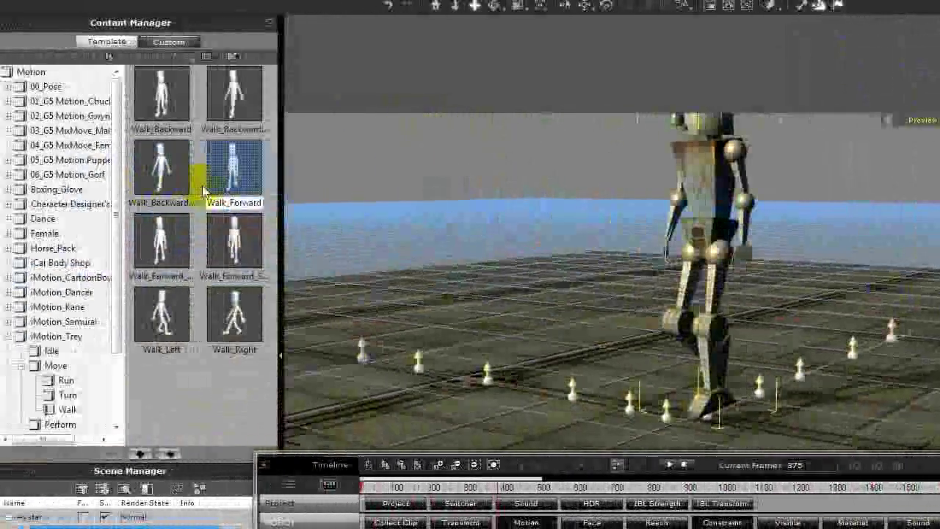
pyautogui.doubleClick(102, 190)
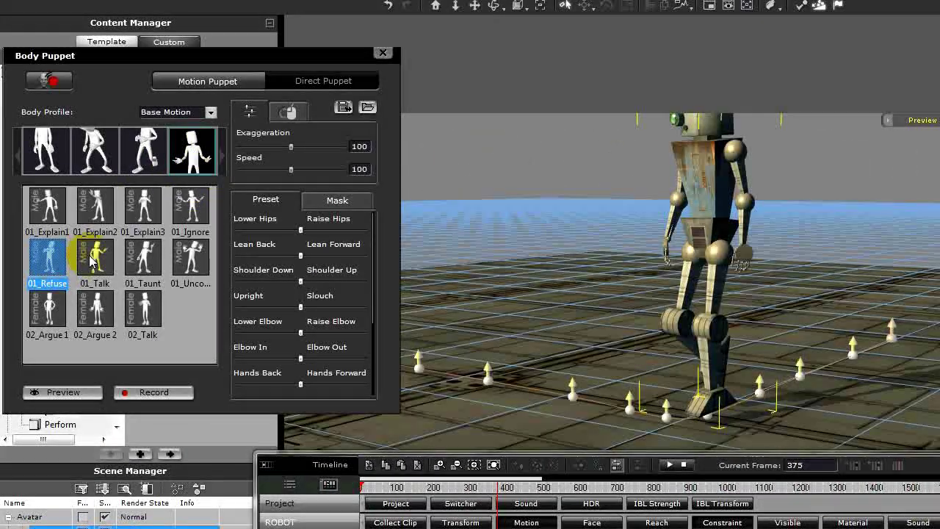
pyautogui.click(97, 261)
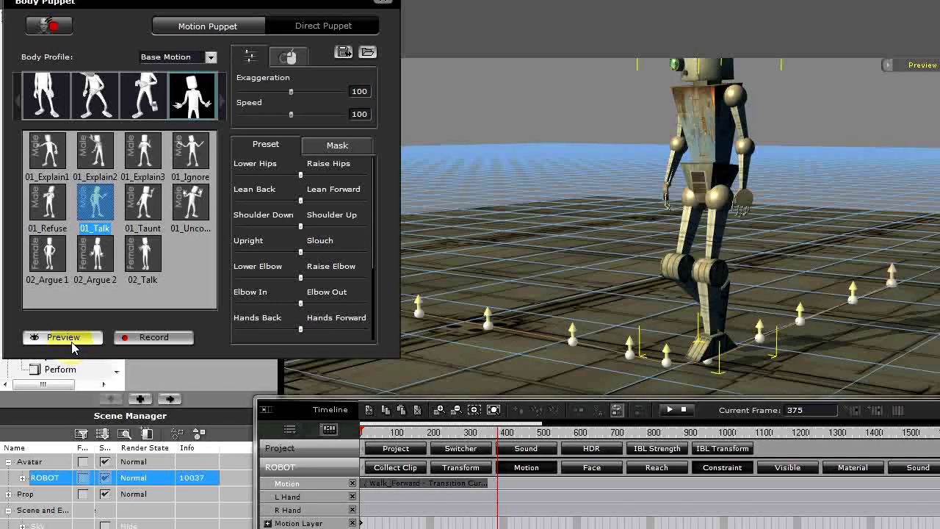
pyautogui.click(71, 338)
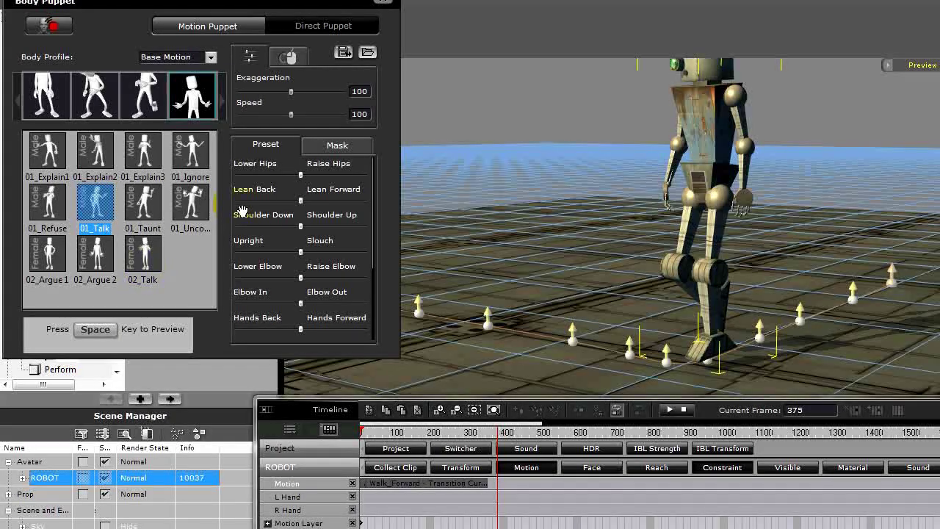
pyautogui.press('space')
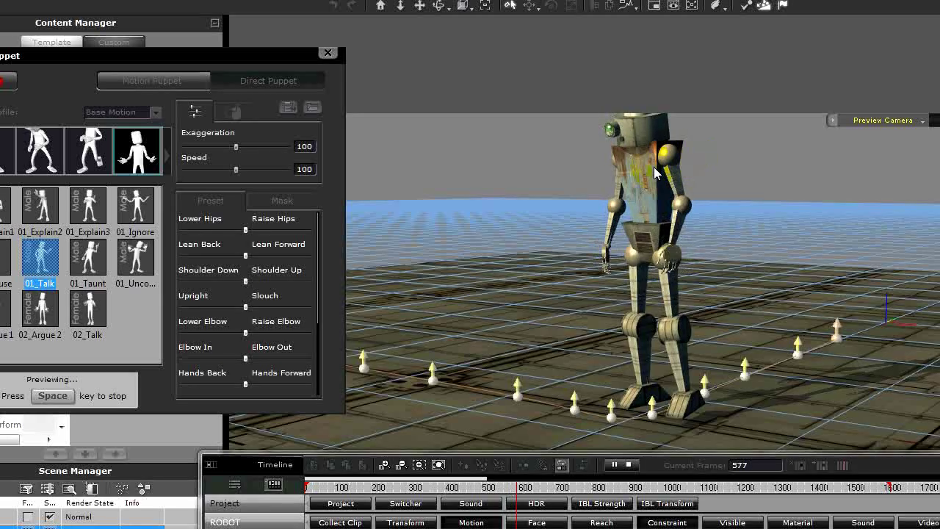
pyautogui.press('space')
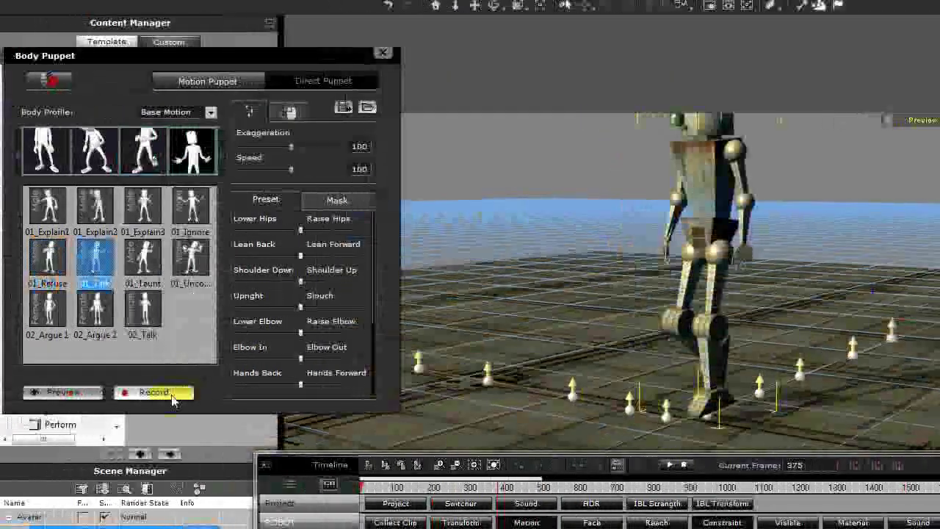
# Record the 01_Talk puppet motion from frame 375 to about frame 803
pyautogui.click(171, 395)
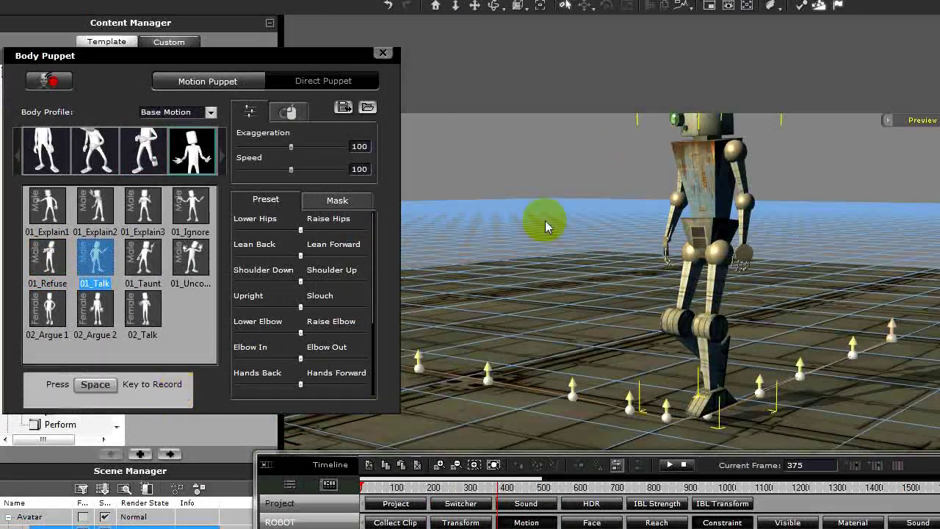
pyautogui.press('space')
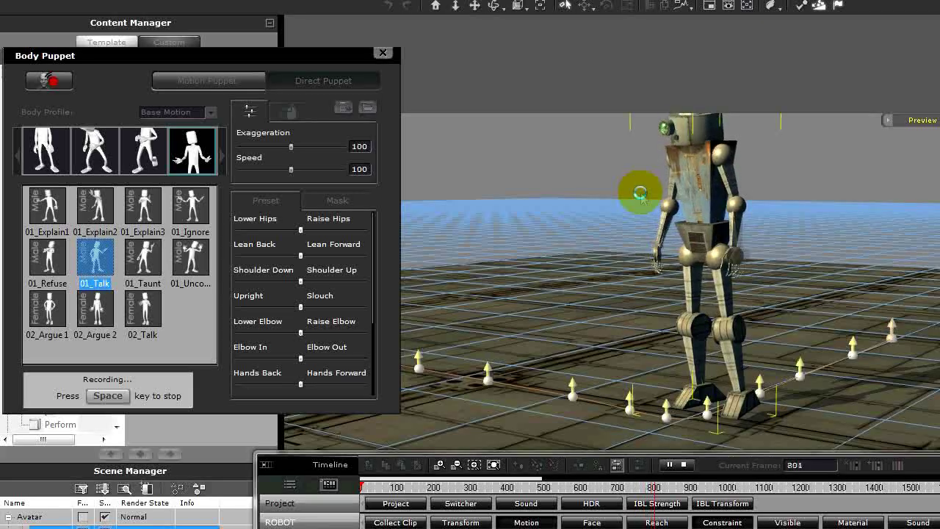
pyautogui.press('space')
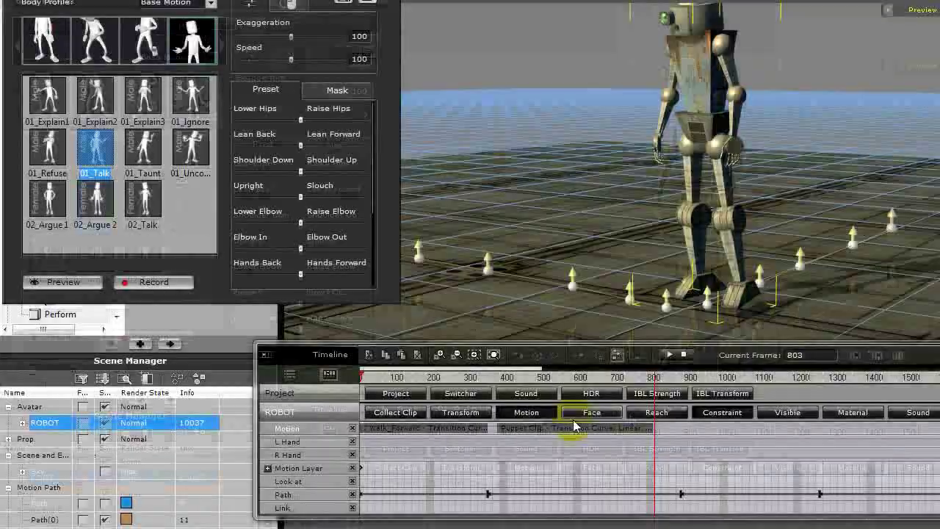
# Move the Puppet Clip so it starts directly at the end of the Walk_Forward clip, and play the transition
pyautogui.click(574, 427)
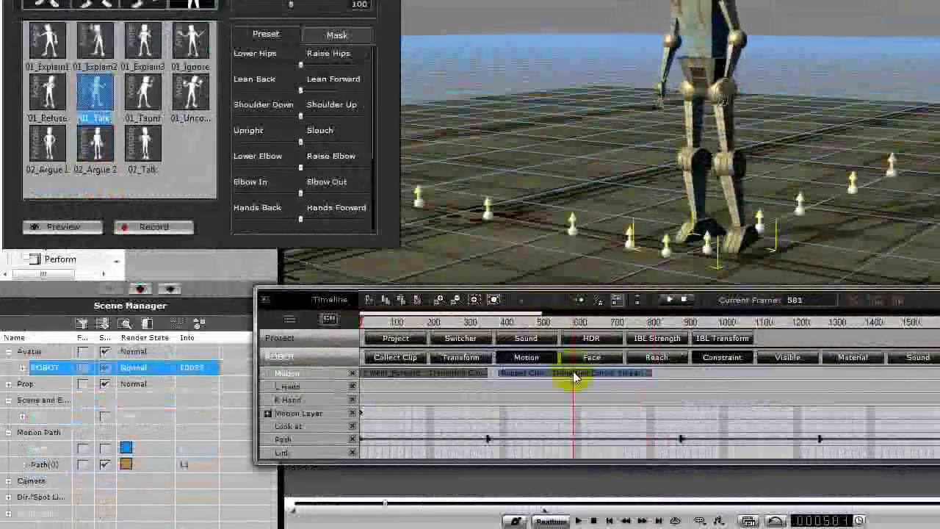
pyautogui.moveTo(488, 377); pyautogui.dragTo(501, 377)
pyautogui.click(476, 383)
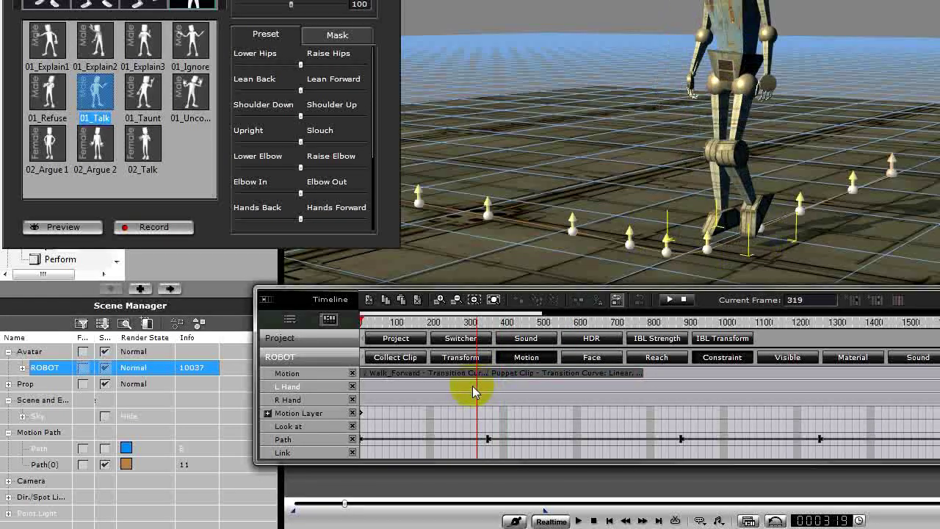
pyautogui.press('space')
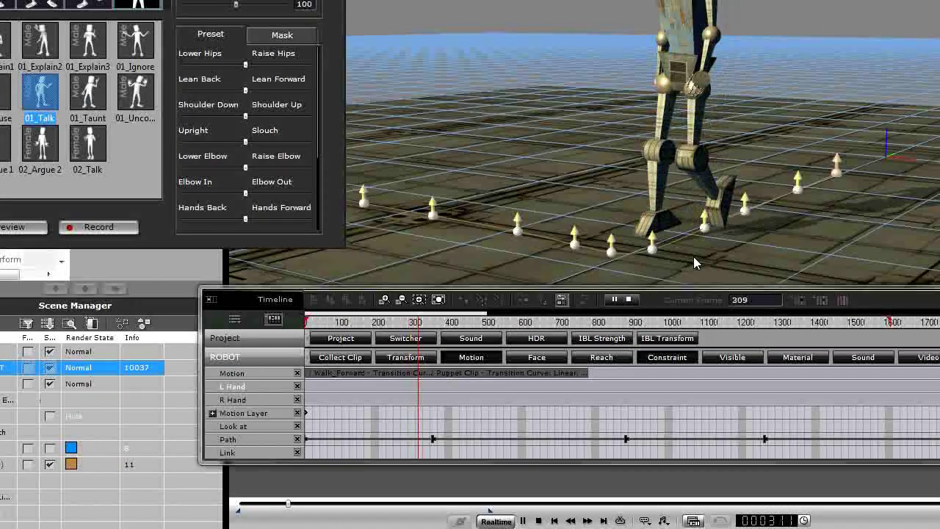
# Adjust the first path key at the bend to frame 329, replaying the change from walking to talking to check the timing
pyautogui.click(432, 438)
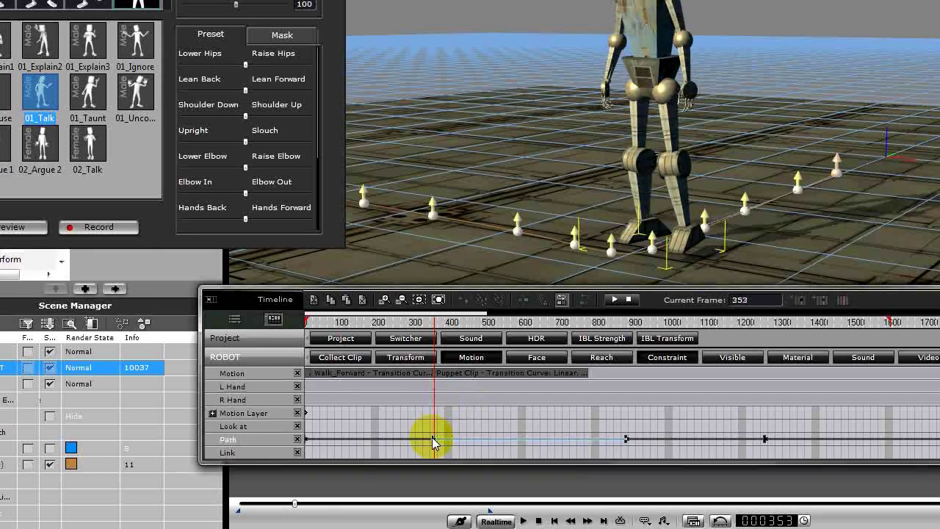
pyautogui.press('space')
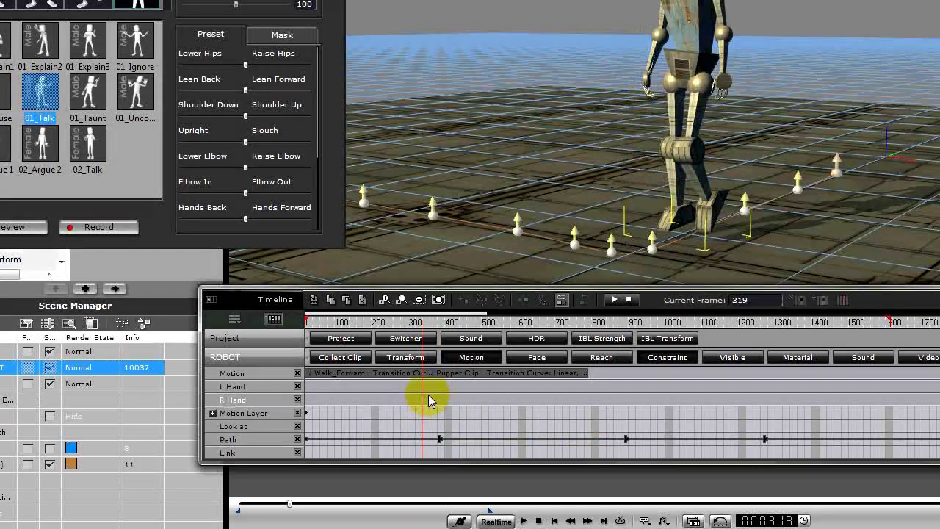
pyautogui.click(438, 438)
pyautogui.press('space')
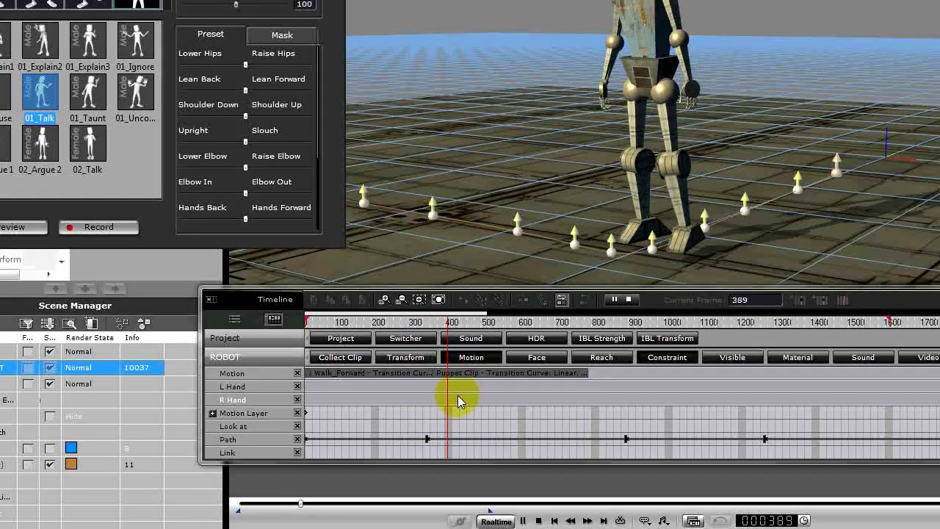
pyautogui.click(426, 439)
pyautogui.click(426, 439)
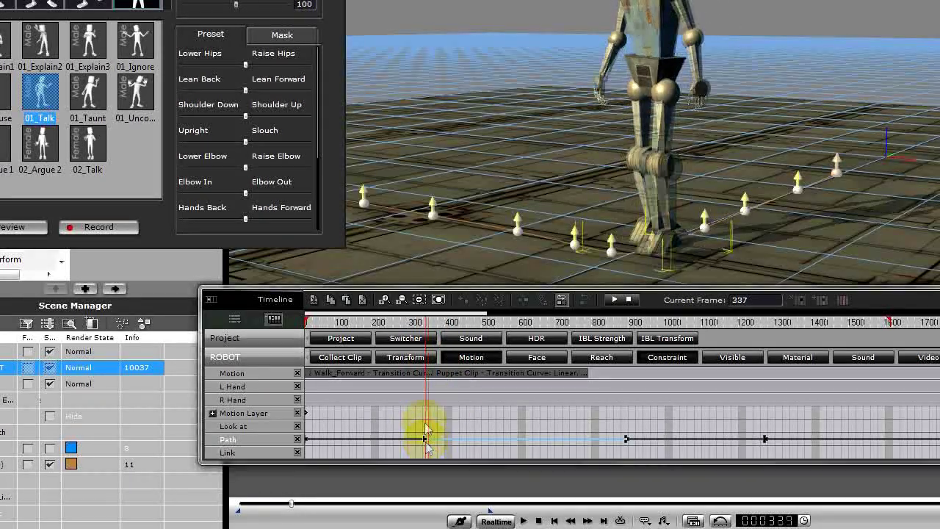
pyautogui.press('space')
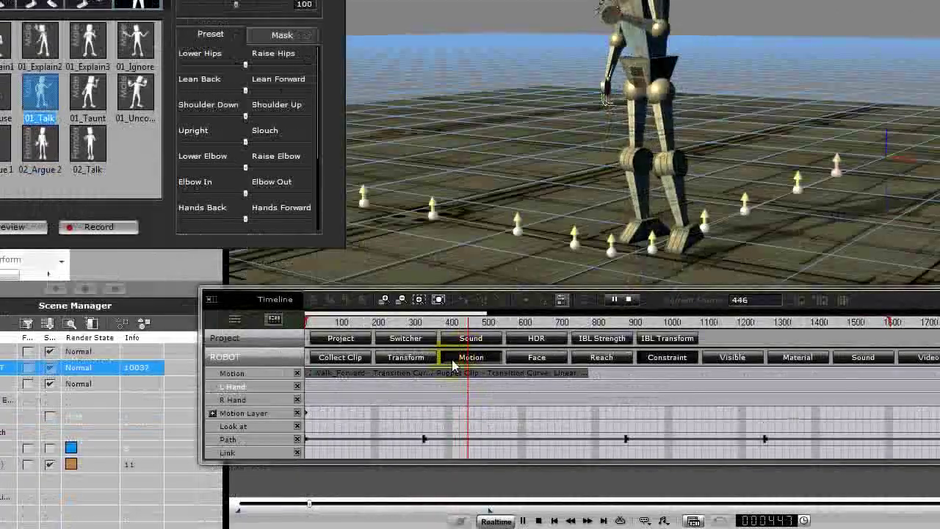
pyautogui.click(424, 494)
pyautogui.click(425, 439)
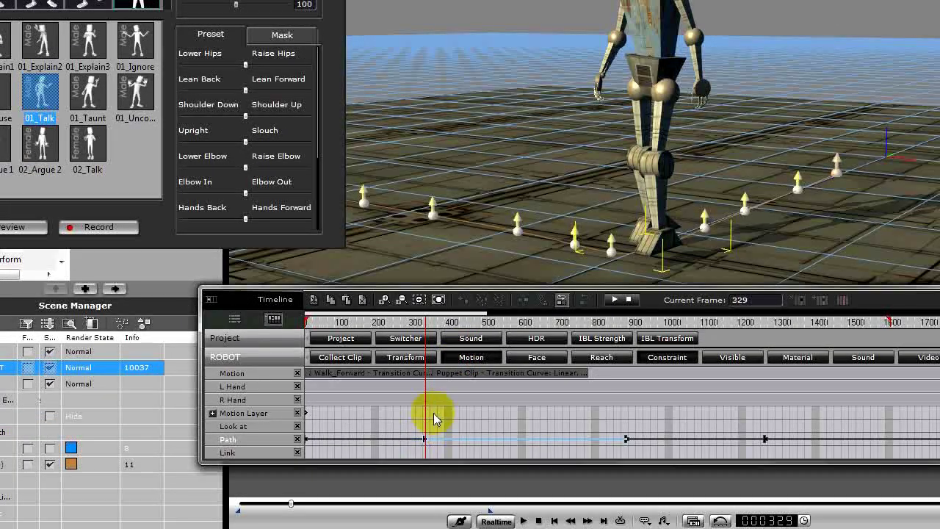
pyautogui.click(611, 38)
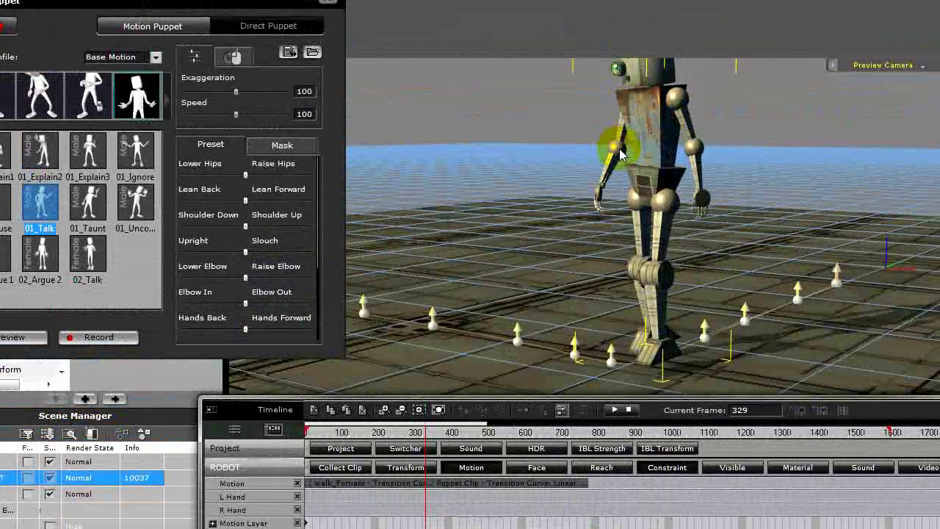
pyautogui.press('space')
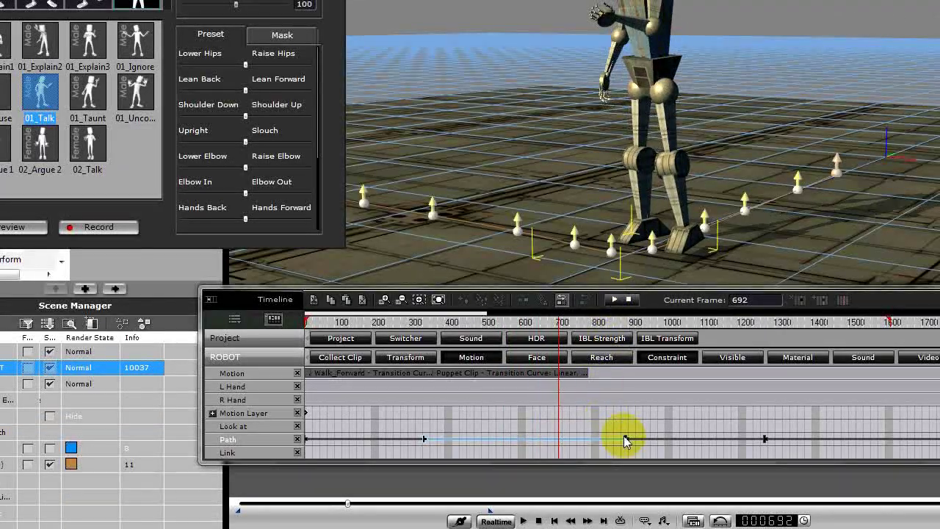
# Move the path key that ends the pause to about frame 785 and play back from frame 729
pyautogui.moveTo(624, 439); pyautogui.dragTo(587, 437)
pyautogui.click(572, 391)
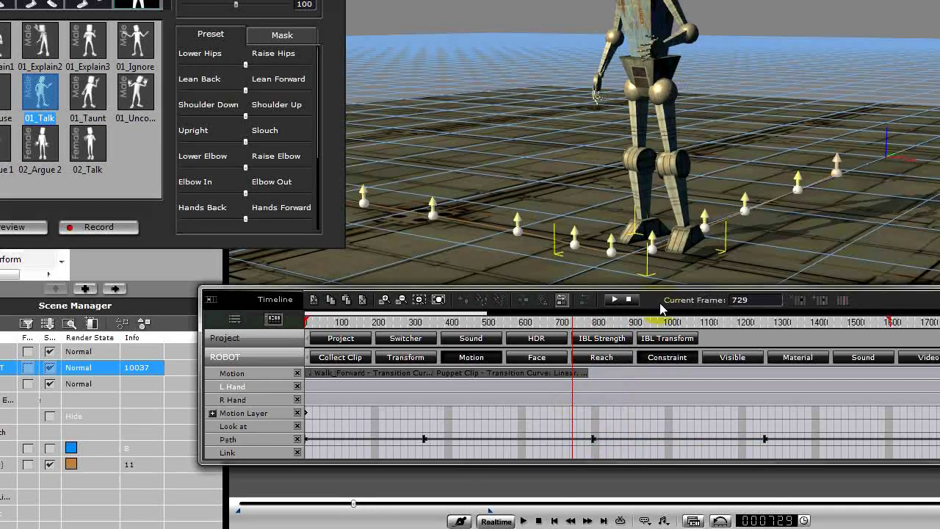
pyautogui.press('space')
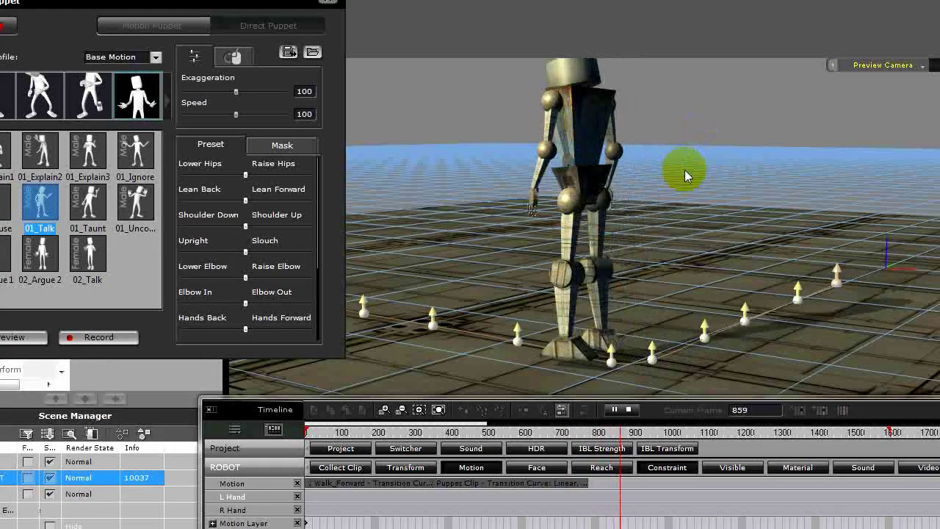
pyautogui.press('space')
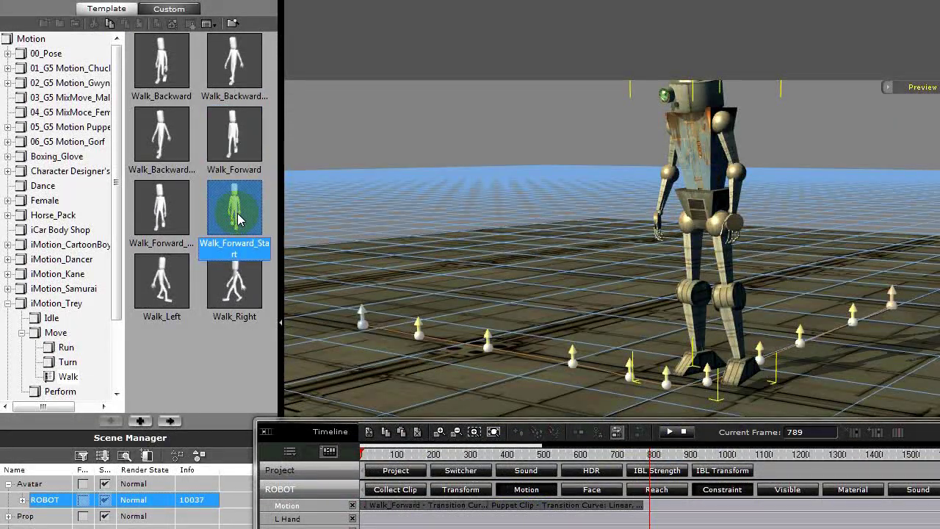
# Add the Walk_Forward_Start and Walk_Forward motions from frame 789, extend the last clip to about frame 1283, and check the playback
pyautogui.doubleClick(235, 213)
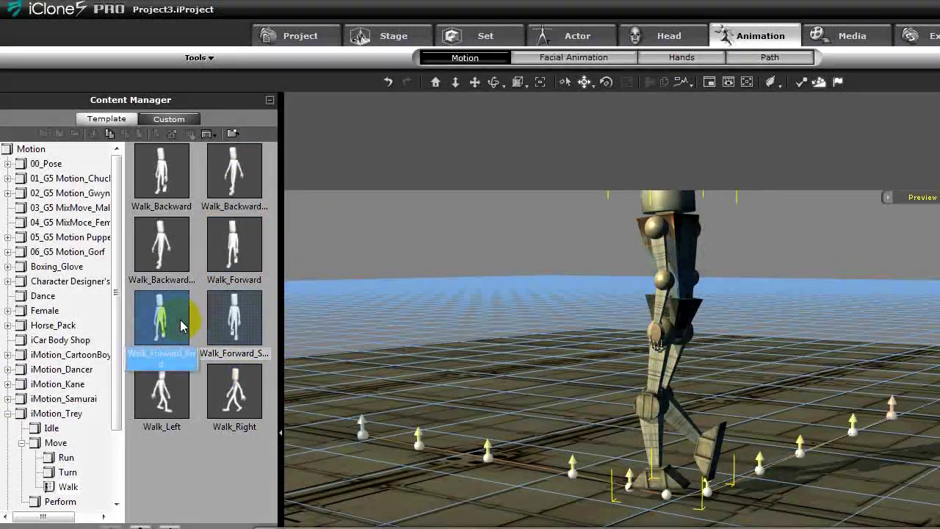
pyautogui.doubleClick(235, 250)
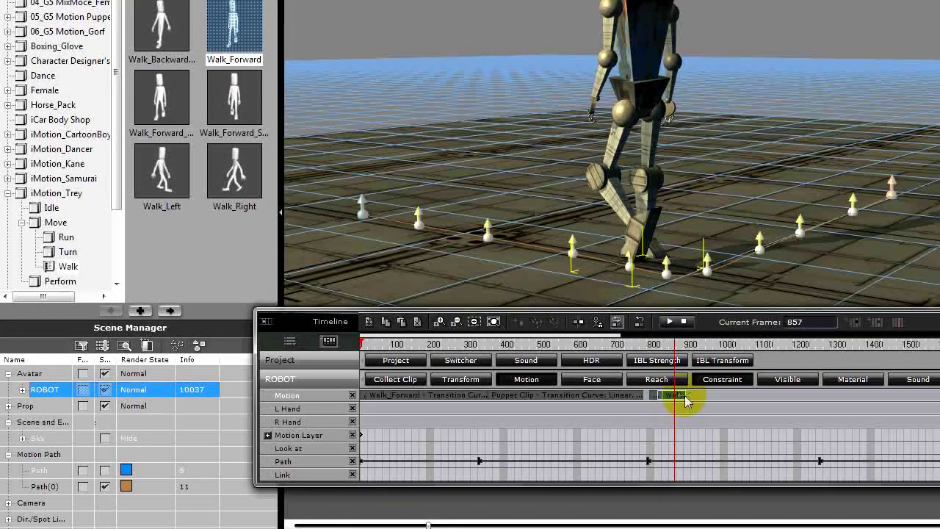
pyautogui.moveTo(688, 396); pyautogui.dragTo(790, 396)
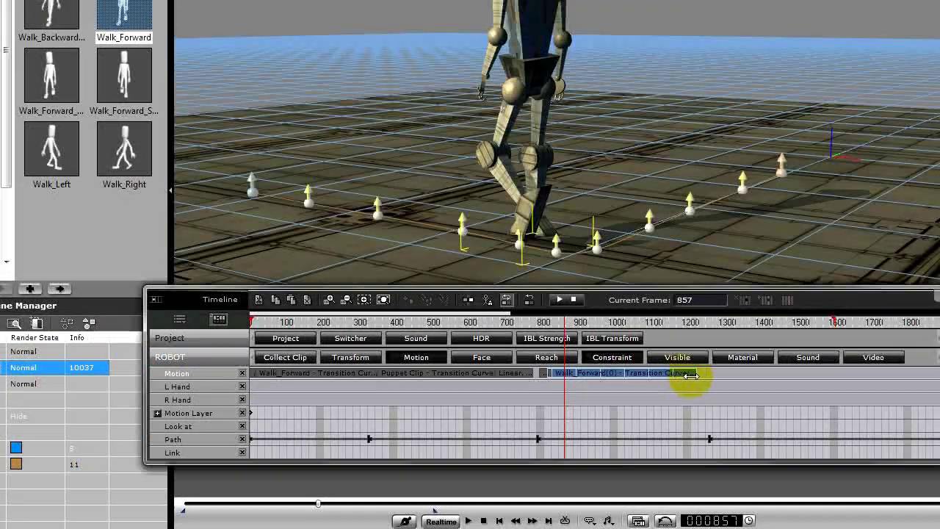
pyautogui.click(527, 384)
pyautogui.press('space')
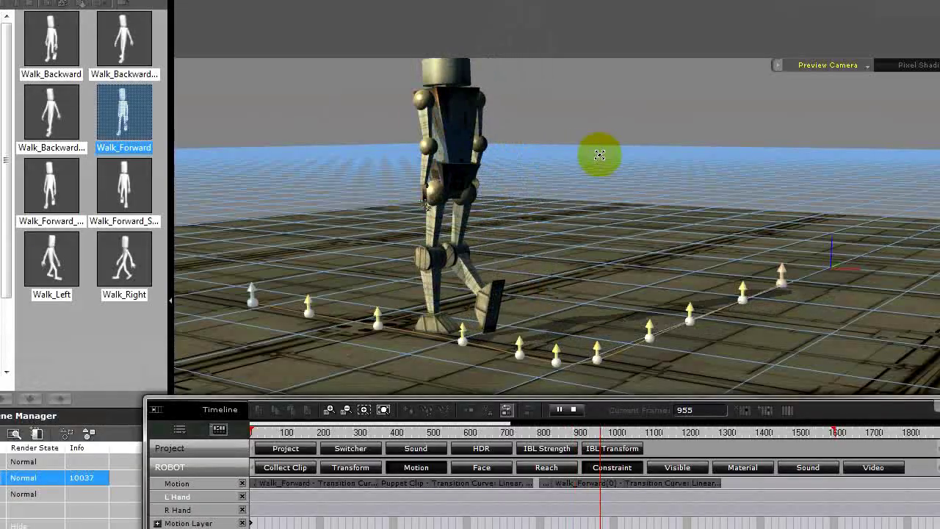
pyautogui.press('space')
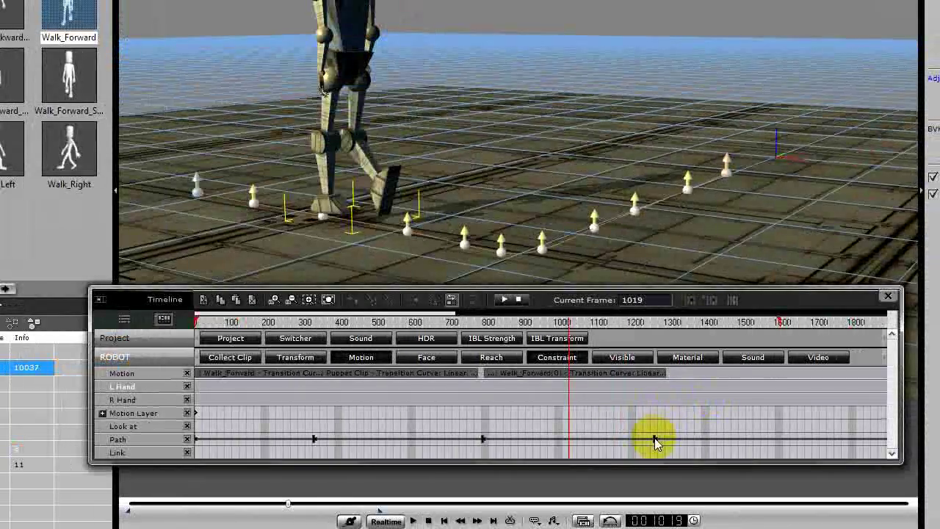
# Move the last path key earlier to about frame 1200, replaying the second walk to check its speed along the path
pyautogui.click(654, 439)
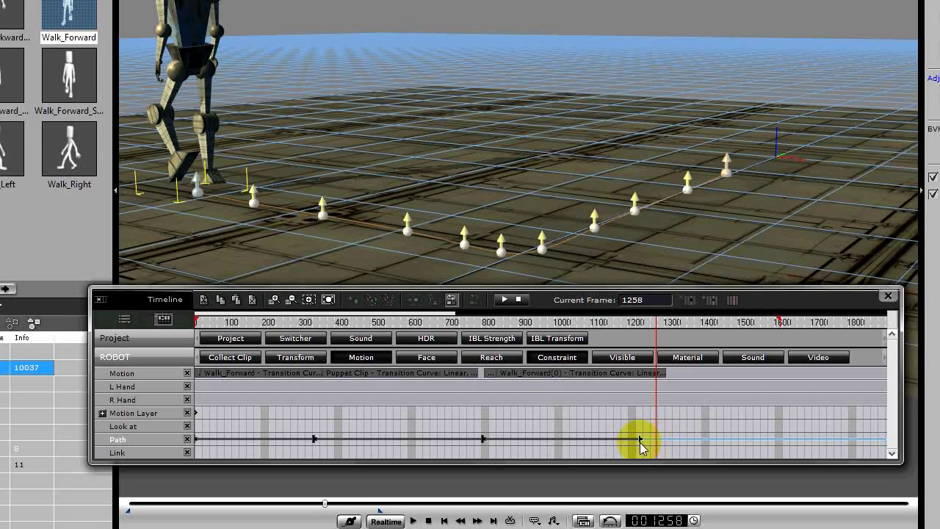
pyautogui.click(508, 393)
pyautogui.press('space')
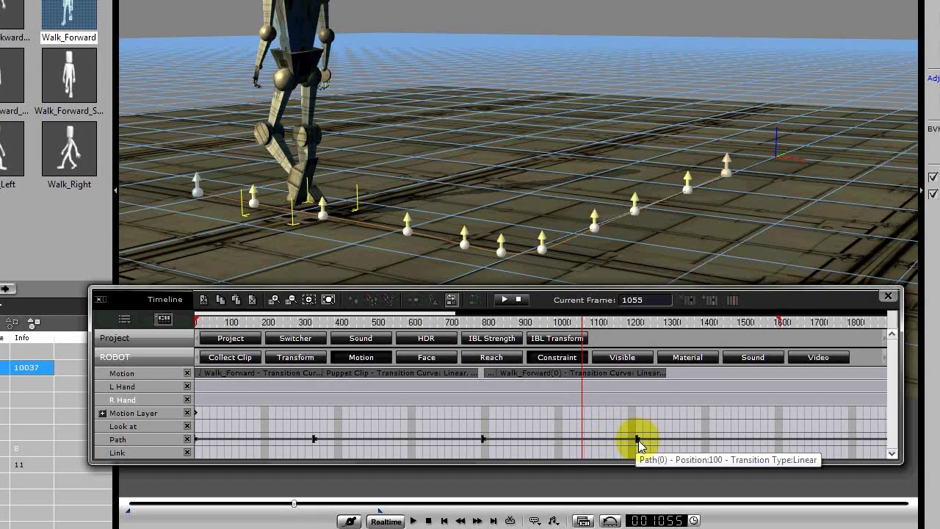
pyautogui.click(638, 440)
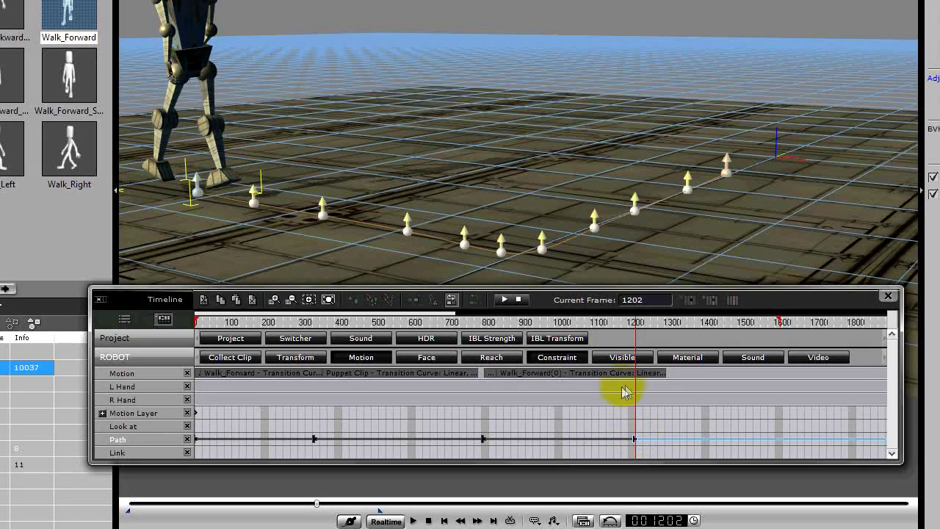
pyautogui.click(554, 389)
pyautogui.press('space')
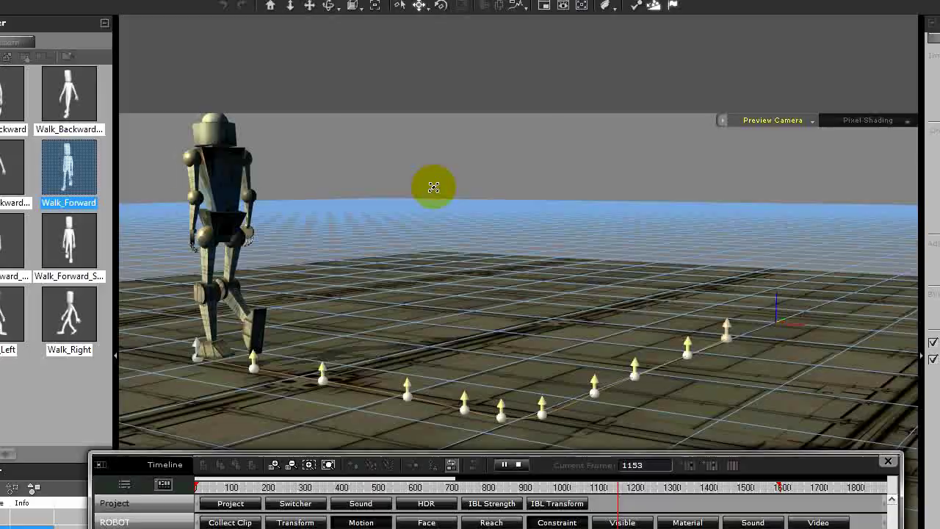
pyautogui.press('space')
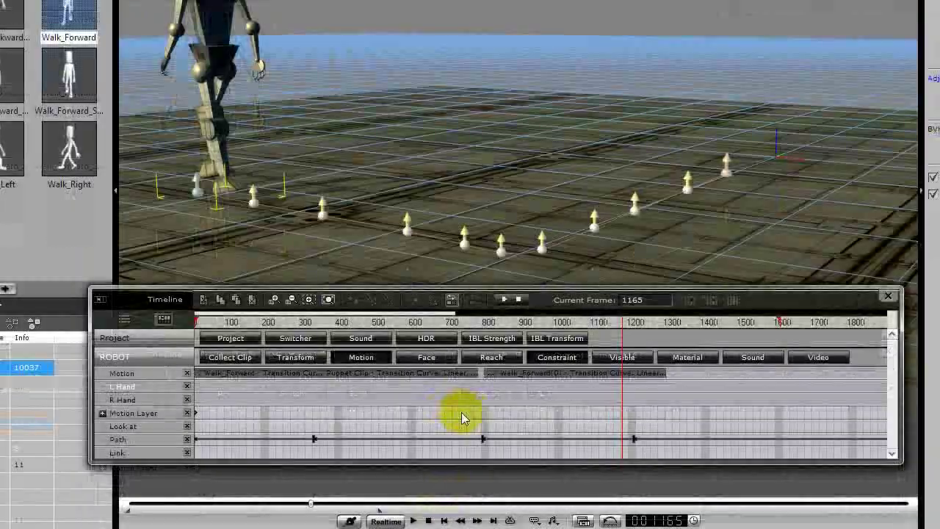
# Replay the change from talking to walking, starting at frame 733
pyautogui.click(466, 386)
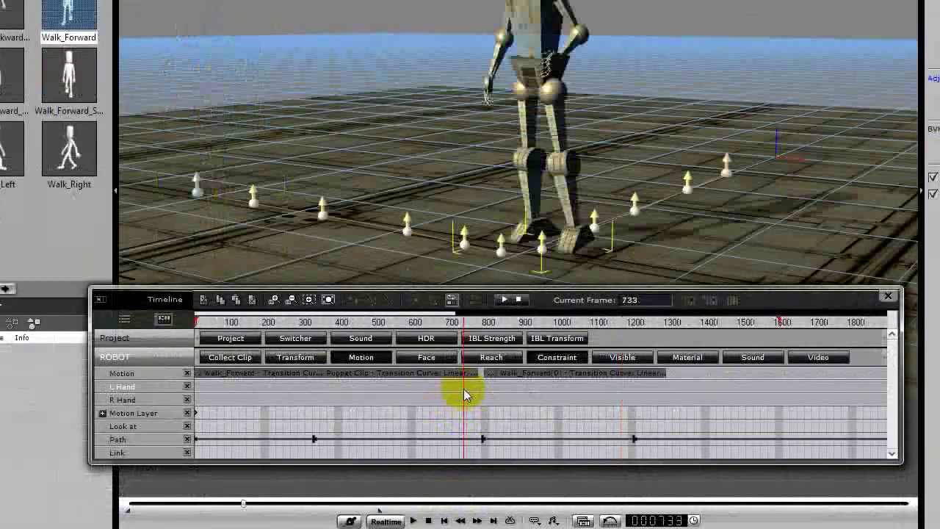
pyautogui.press('space')
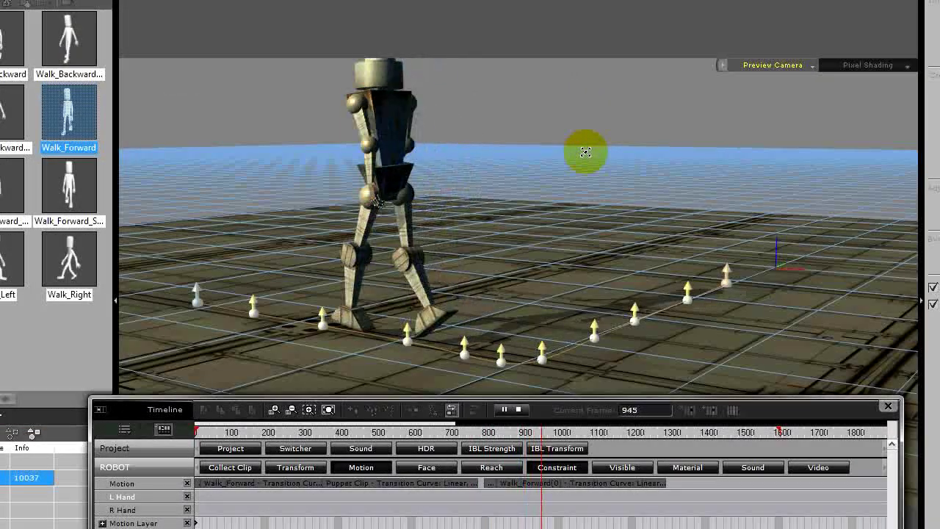
pyautogui.press('space')
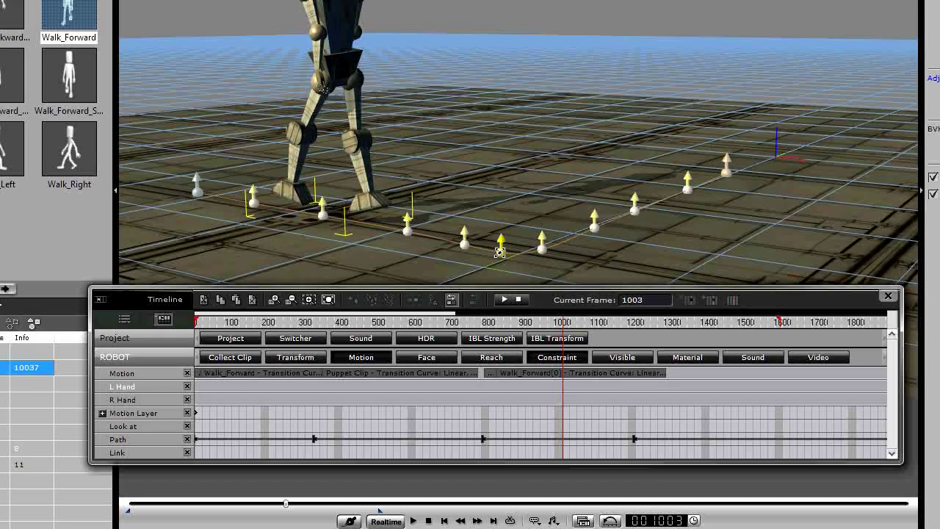
# Set the current frame to 695 and turn on path editing for Path(0)
pyautogui.click(451, 403)
pyautogui.click(449, 401)
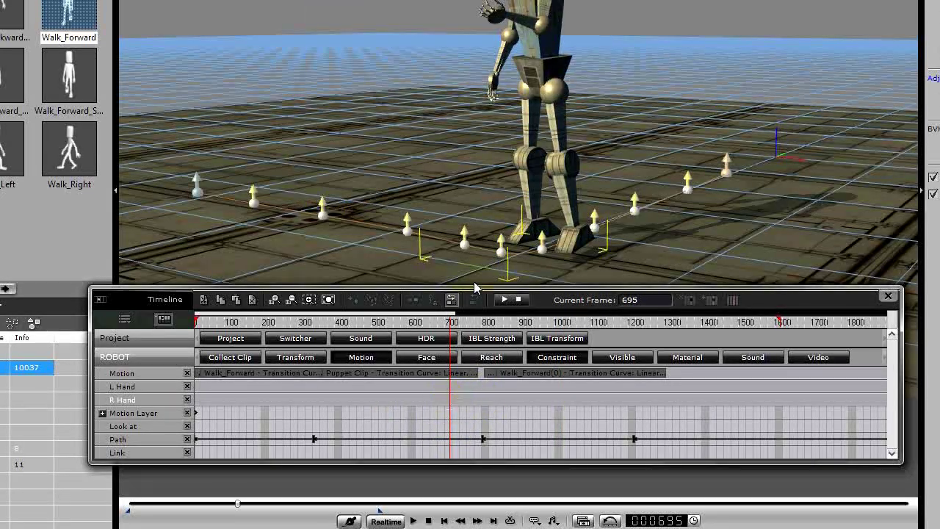
pyautogui.moveTo(486, 245); pyautogui.dragTo(537, 194)
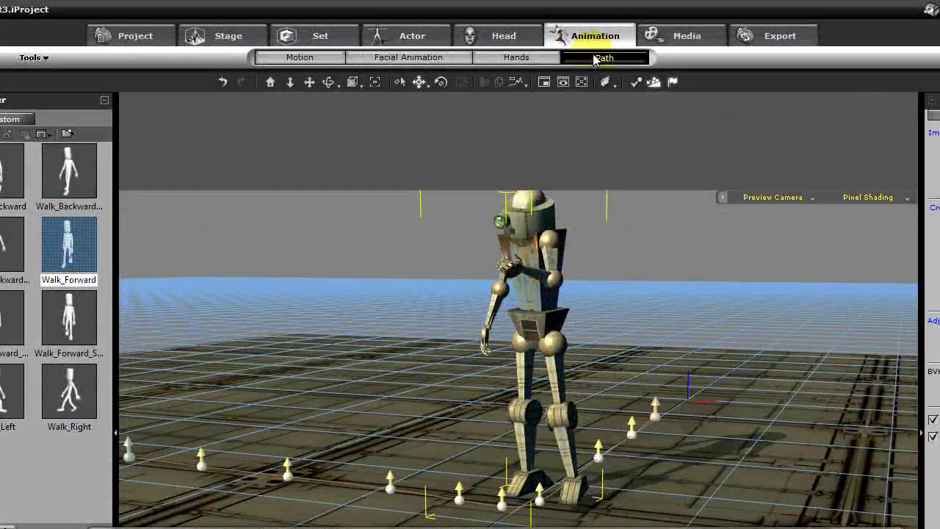
pyautogui.click(595, 57)
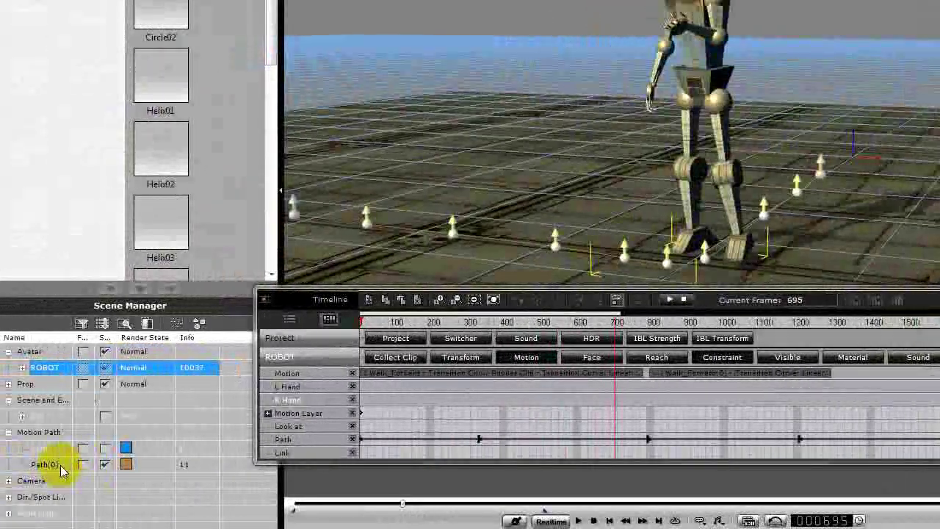
pyautogui.click(61, 464)
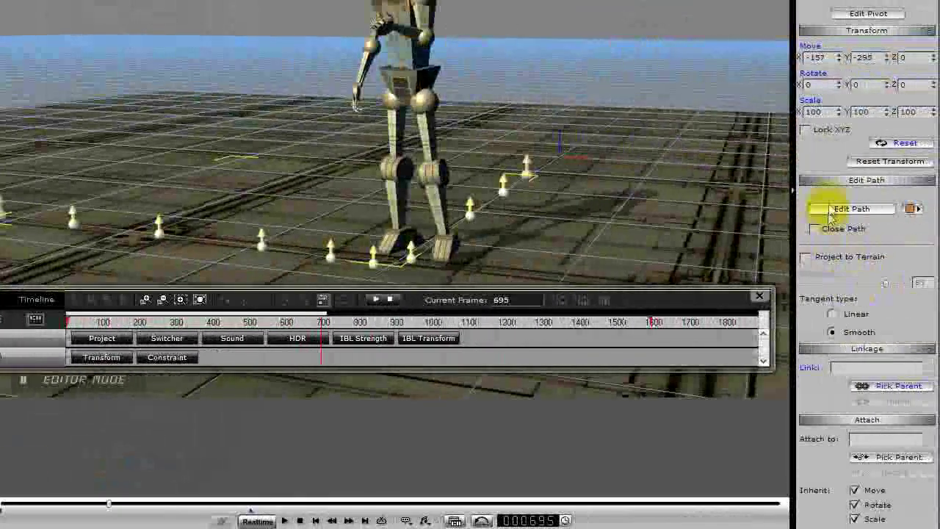
pyautogui.click(833, 211)
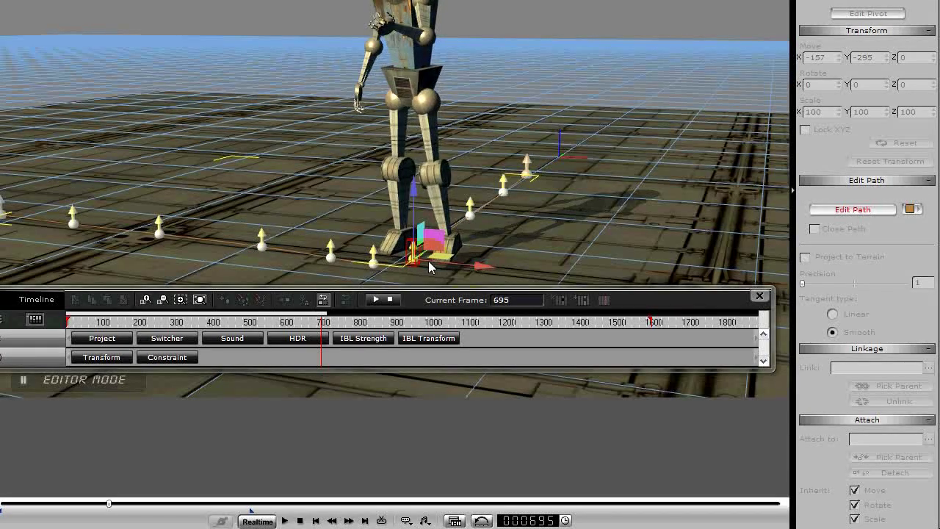
# Move the path point beneath the robot right beside the neighbouring point at the bend, and play the animation from frame 1
pyautogui.moveTo(439, 237); pyautogui.dragTo(463, 260, button='middle')
pyautogui.moveTo(463, 261); pyautogui.dragTo(657, 251, button='right')
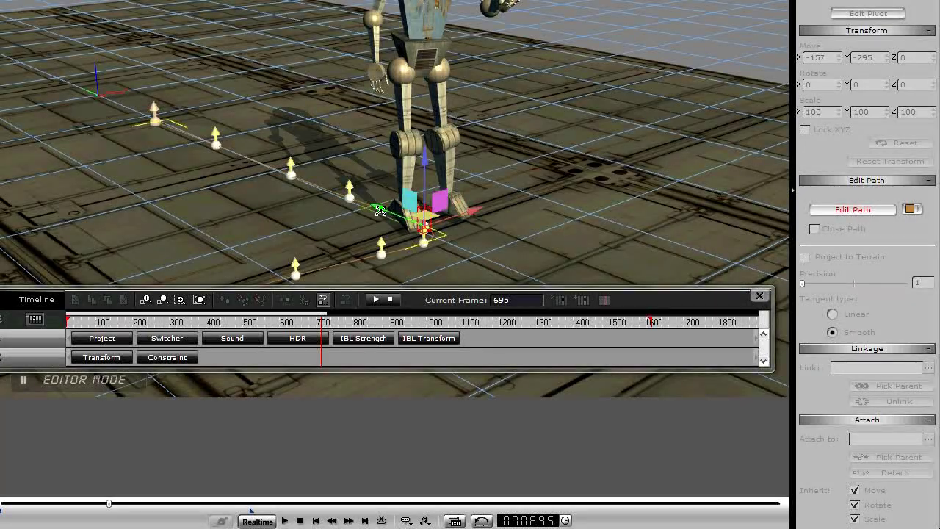
pyautogui.moveTo(375, 207); pyautogui.dragTo(398, 212)
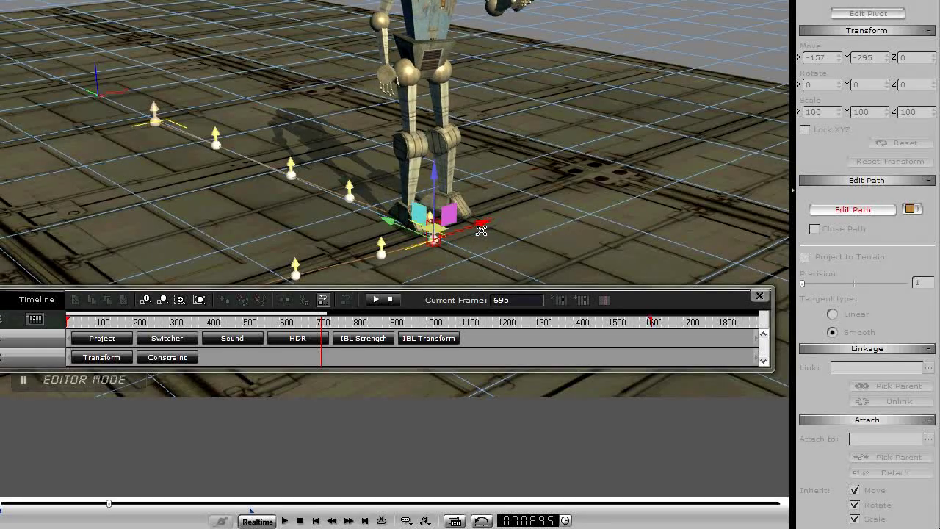
pyautogui.keyDown('alt'); pyautogui.moveTo(498, 236); pyautogui.dragTo(498, 168); pyautogui.keyUp('alt')
pyautogui.keyDown('alt'); pyautogui.moveTo(497, 168); pyautogui.dragTo(479, 212, button='right'); pyautogui.keyUp('alt')
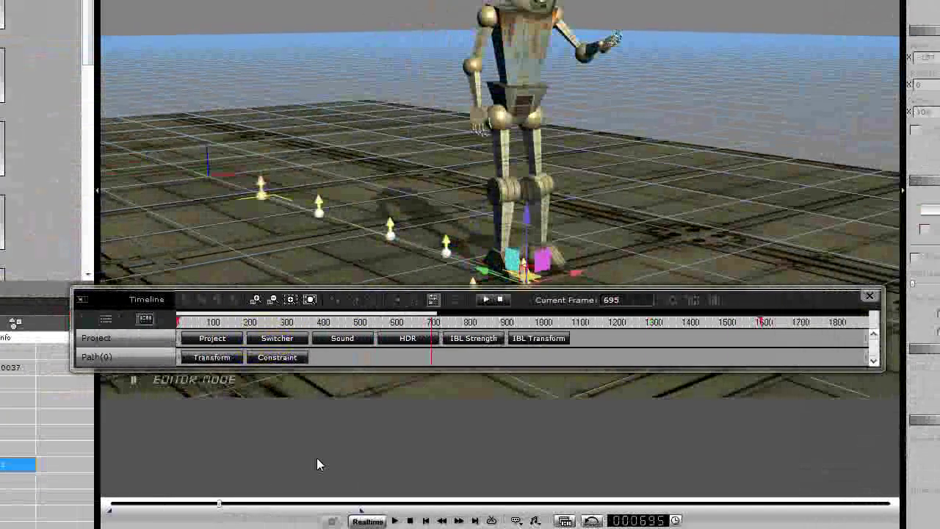
pyautogui.click(409, 521)
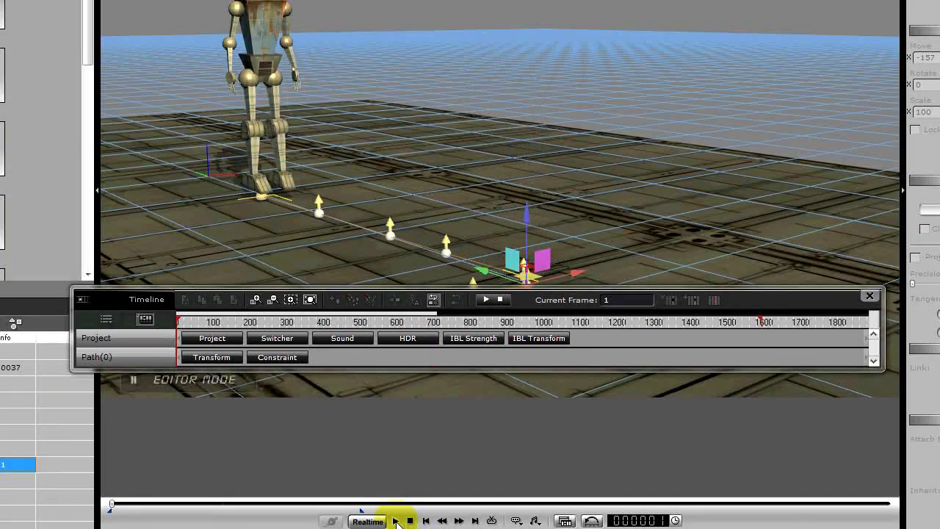
pyautogui.click(395, 520)
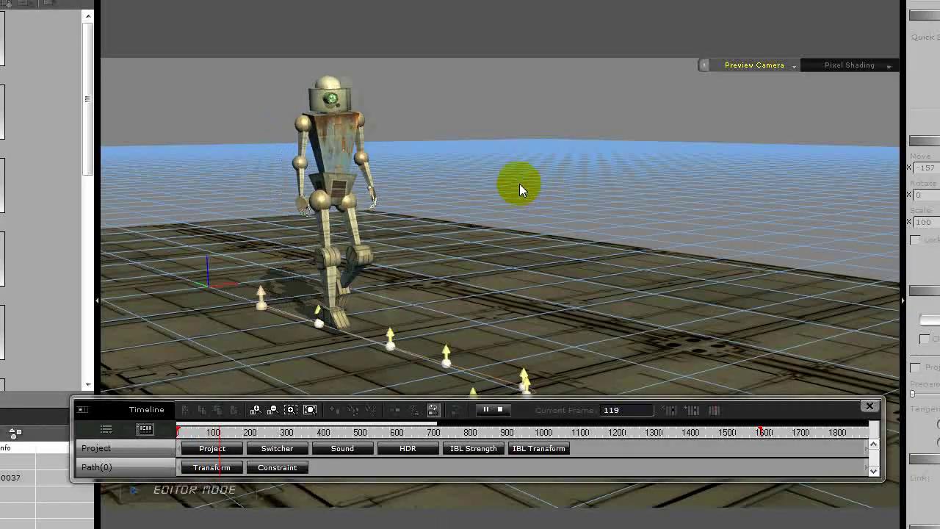